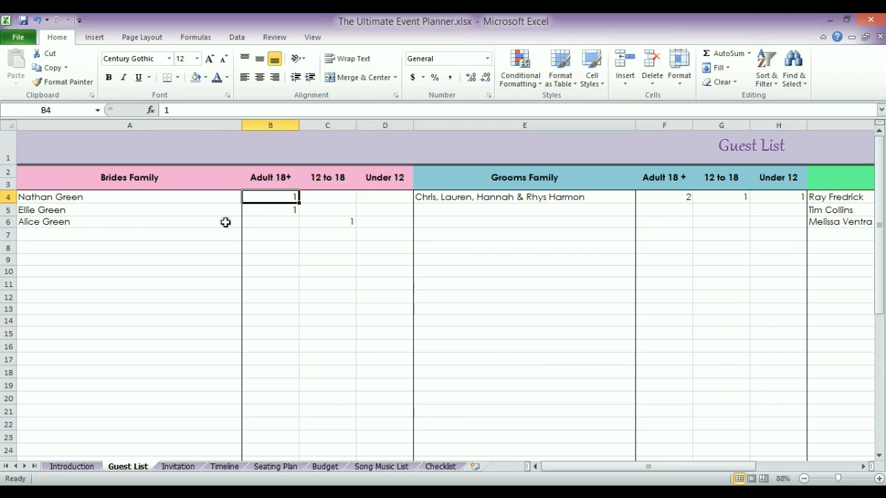
# Review the bride's and groom's family guest counts, then scroll right to the totals panel in columns N–Q
pyautogui.click(292, 221)
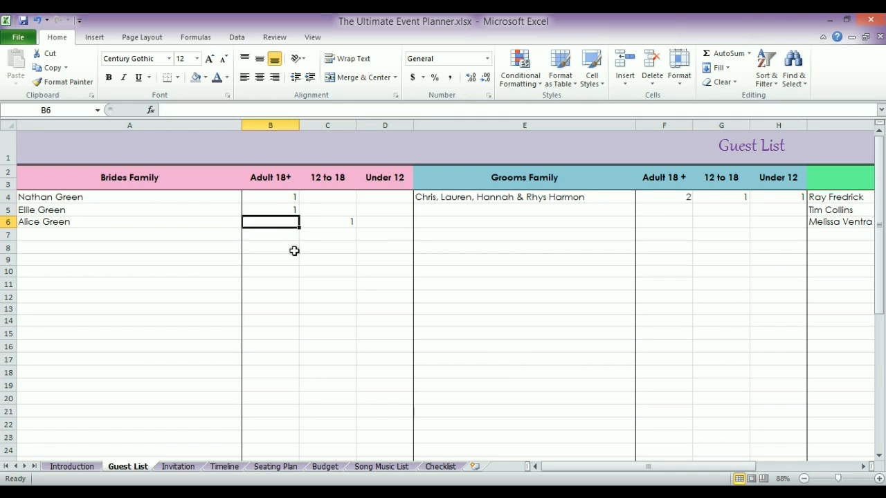
pyautogui.press('Right')
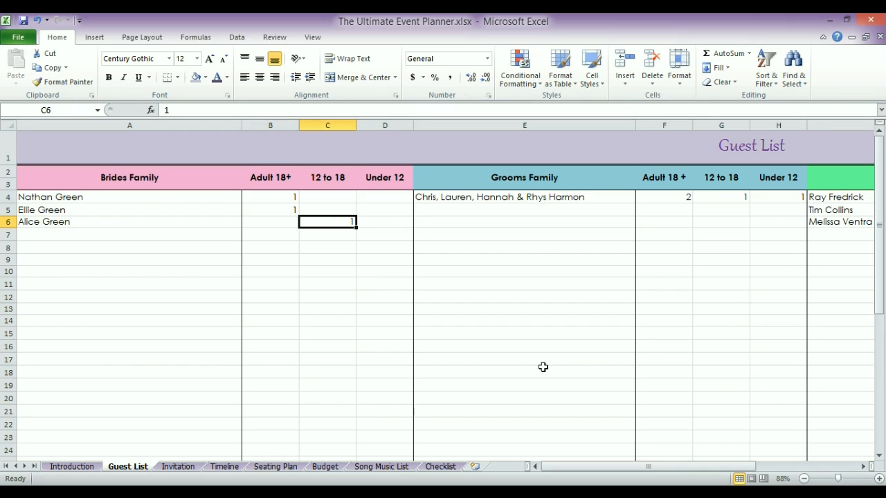
pyautogui.click(515, 197)
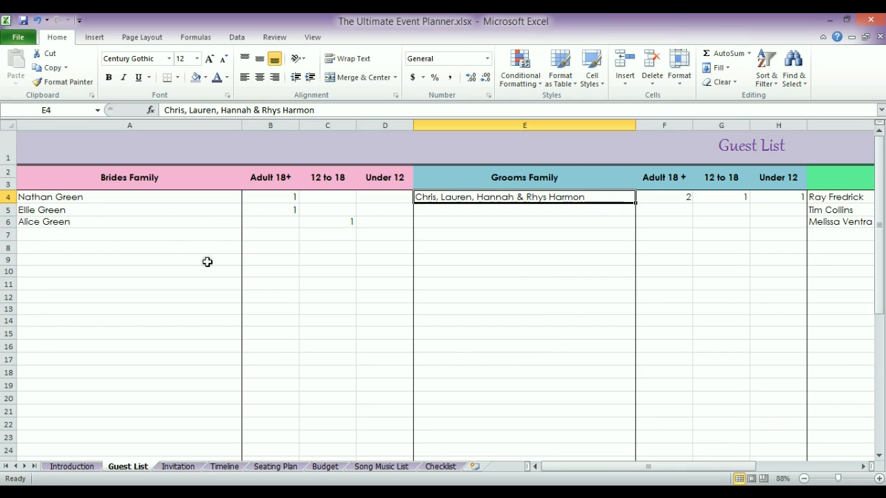
pyautogui.moveTo(135, 198); pyautogui.dragTo(134, 221)
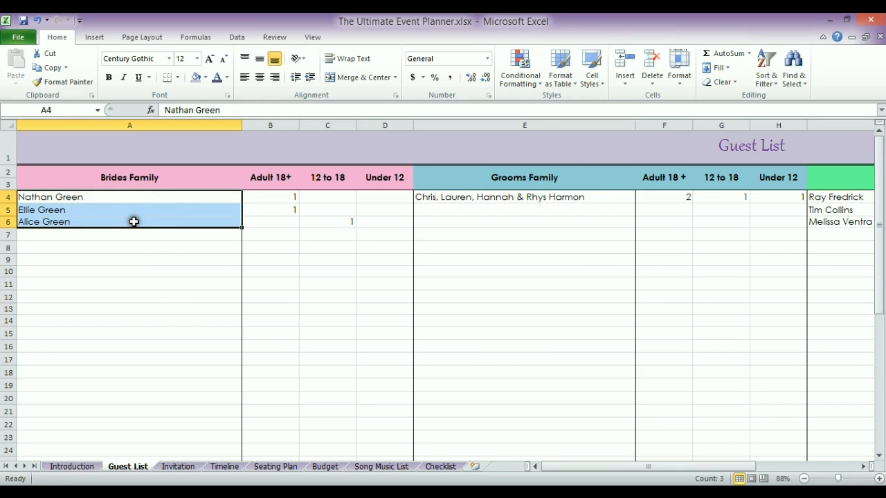
pyautogui.click(510, 283)
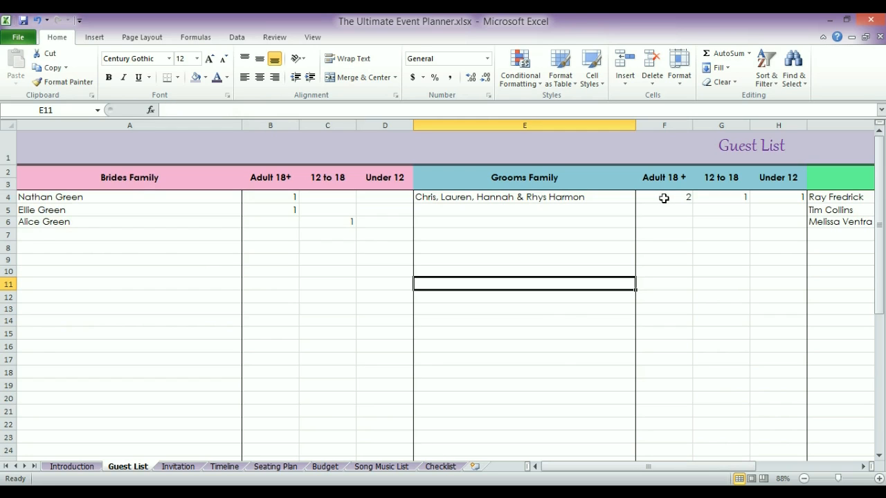
pyautogui.click(664, 199)
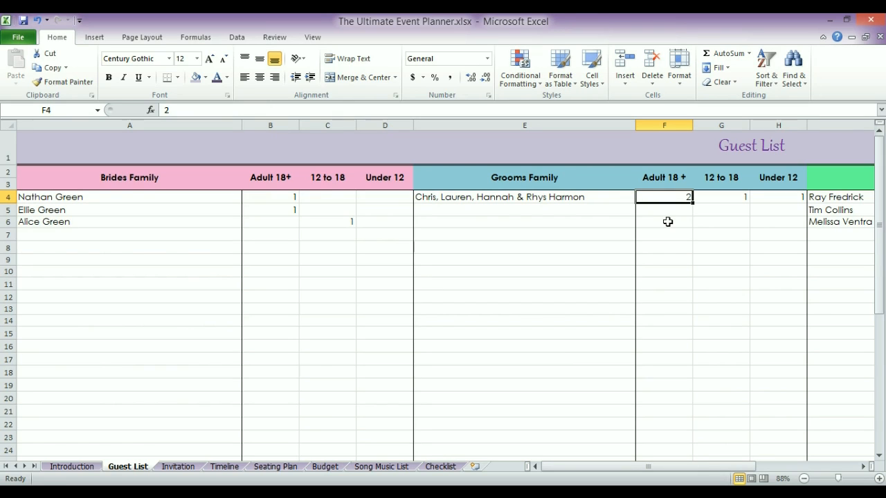
pyautogui.click(727, 198)
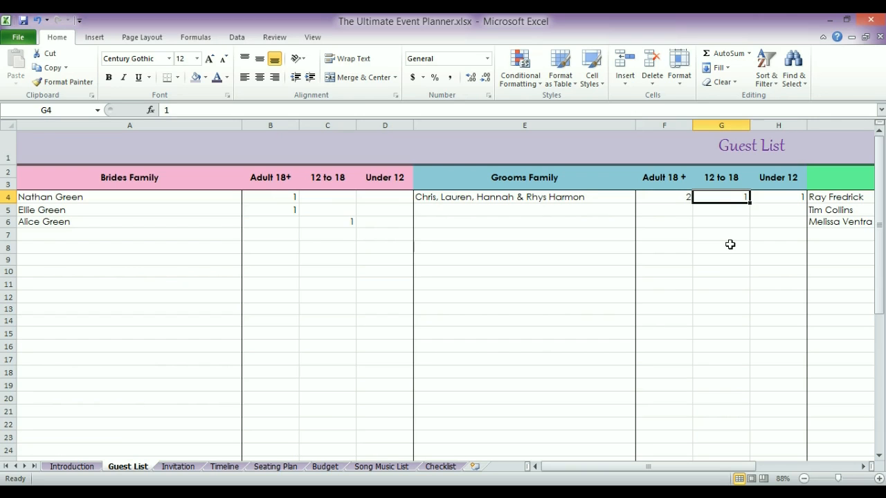
pyautogui.click(782, 197)
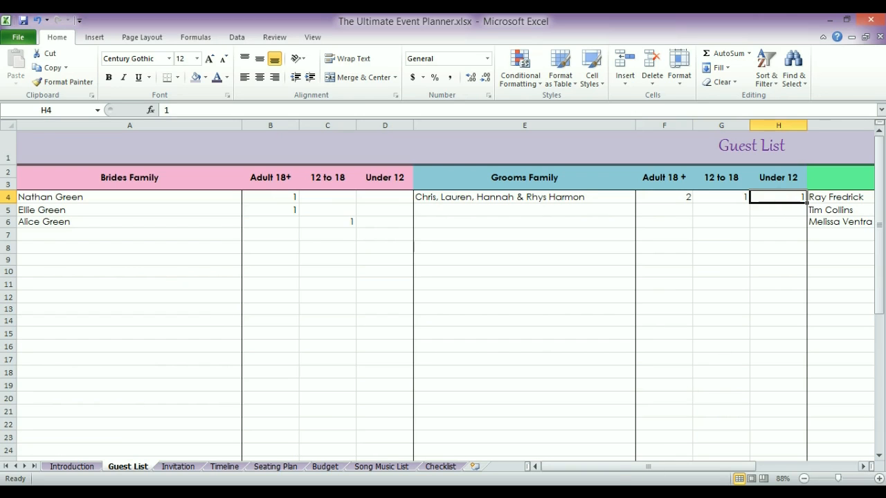
pyautogui.moveTo(597, 471); pyautogui.dragTo(668, 472)
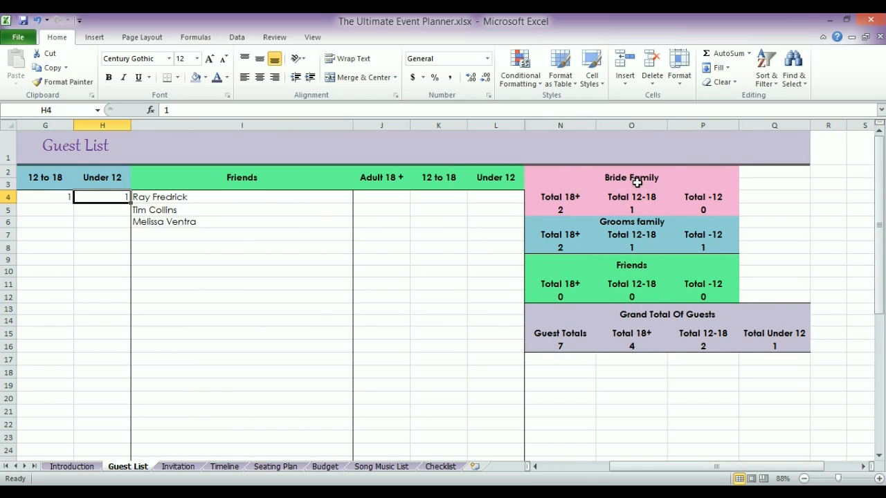
pyautogui.click(552, 197)
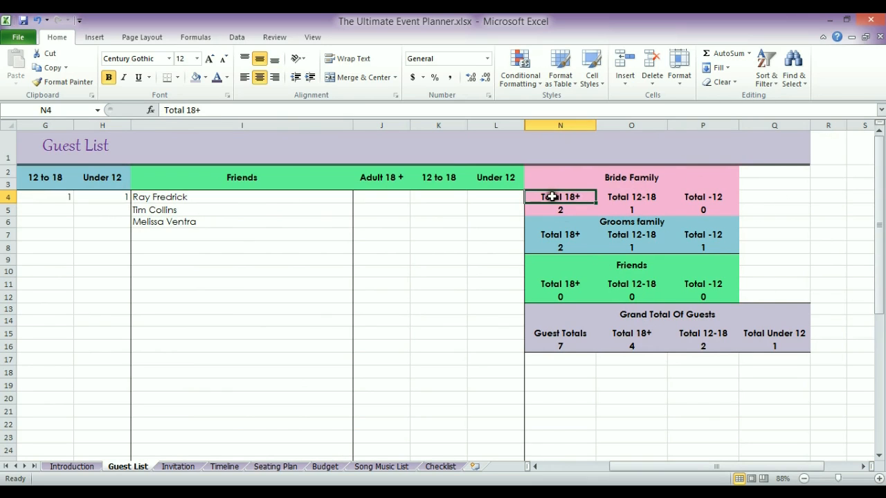
pyautogui.press('Down')
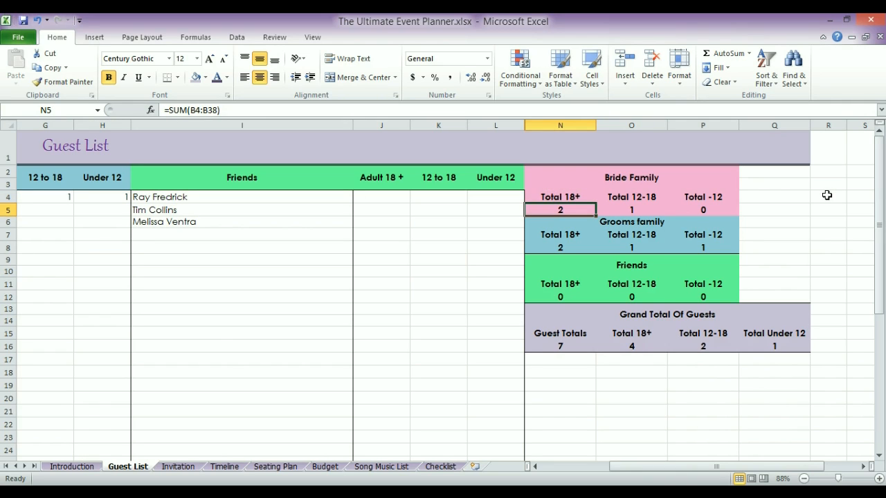
pyautogui.press('Right')
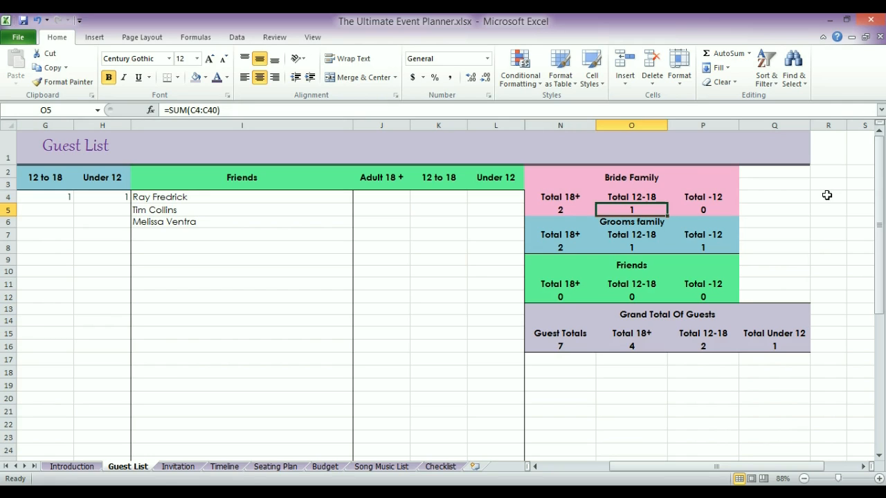
pyautogui.press('Down')
pyautogui.press('Down')
pyautogui.press('Left')
pyautogui.press('Down')
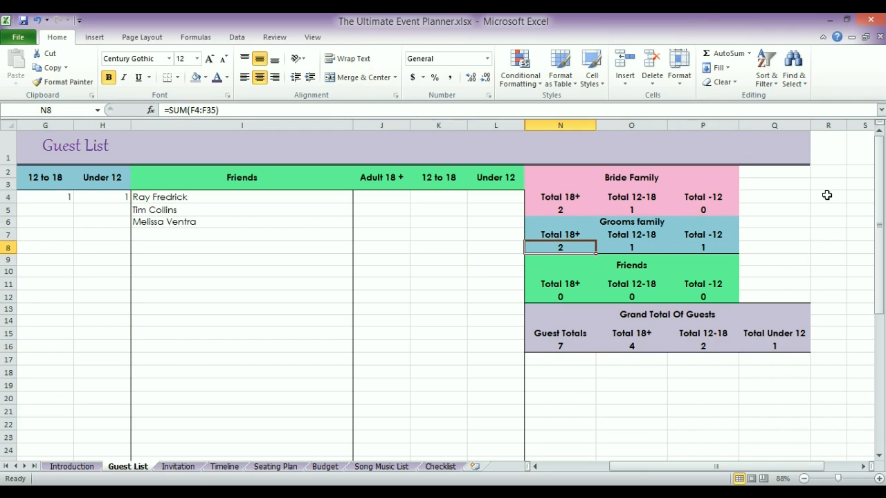
pyautogui.press('Right')
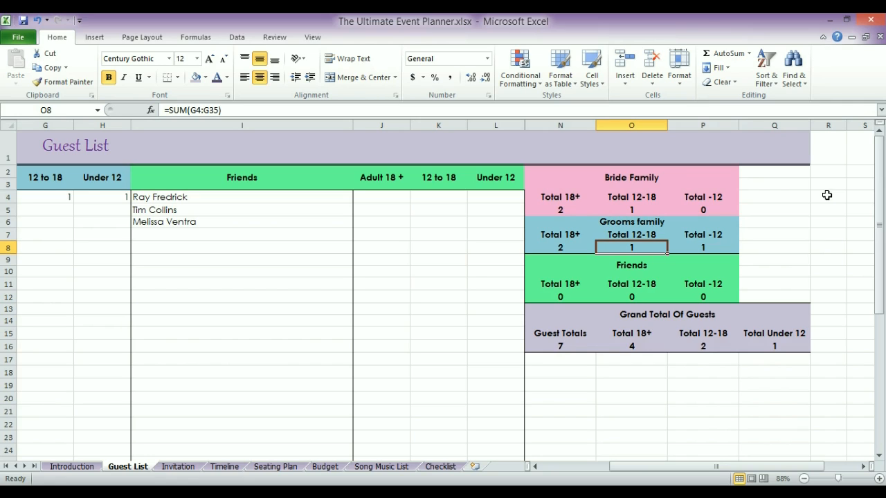
pyautogui.press('Right')
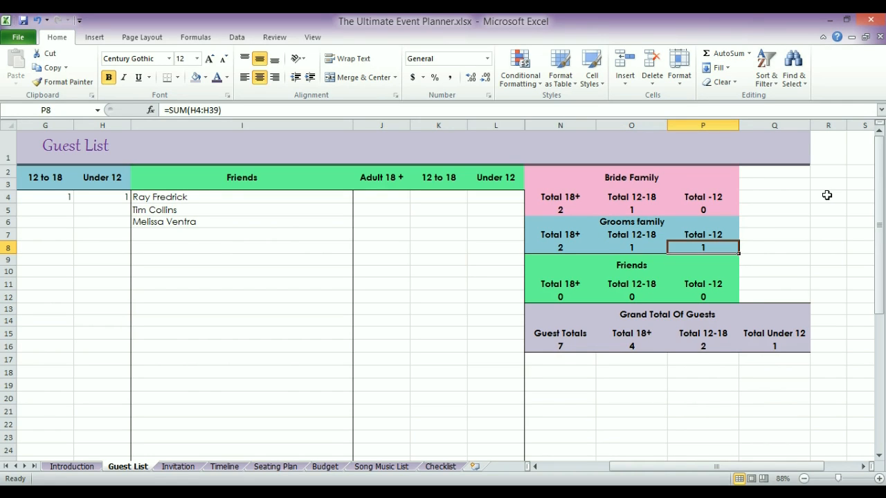
pyautogui.press('Down')
pyautogui.press('Down')
pyautogui.press('Left')
pyautogui.press('Left')
pyautogui.press('Left')
pyautogui.press('Left')
pyautogui.press('Left')
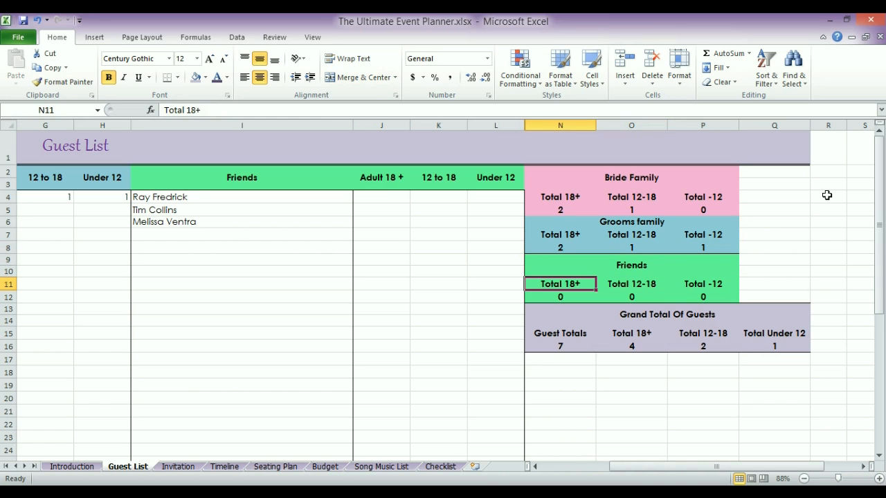
pyautogui.press('Up')
pyautogui.press('Up')
pyautogui.press('Up')
pyautogui.press('Up')
pyautogui.press('Up')
pyautogui.press('Up')
pyautogui.press('Up')
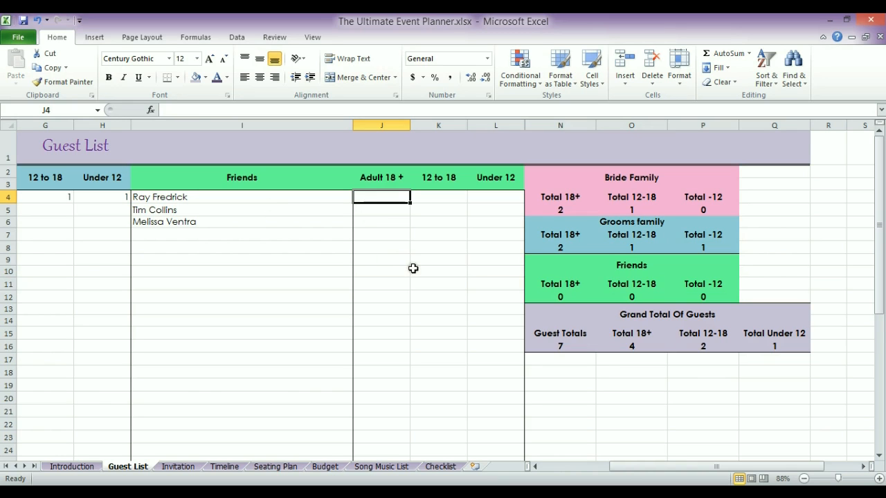
# Enter 1 as the Adult 18+ count for each of the three friends in J4, J5 and J6
pyautogui.write('1')
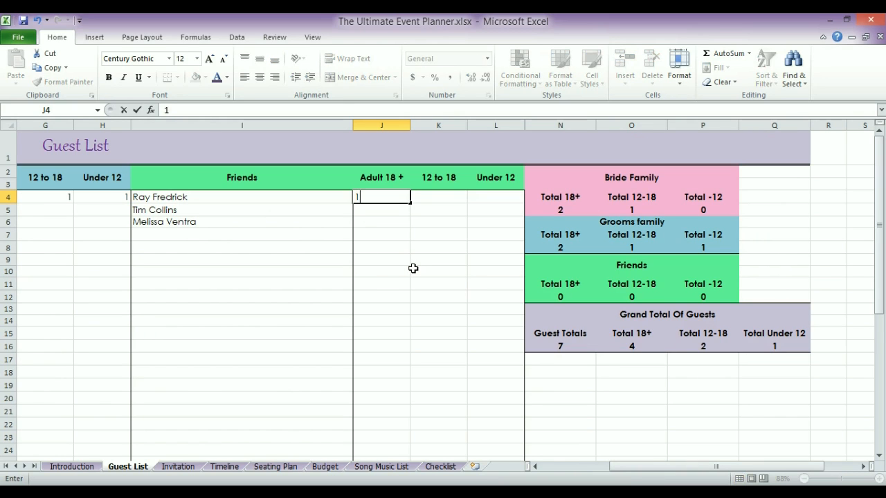
pyautogui.press('Return')
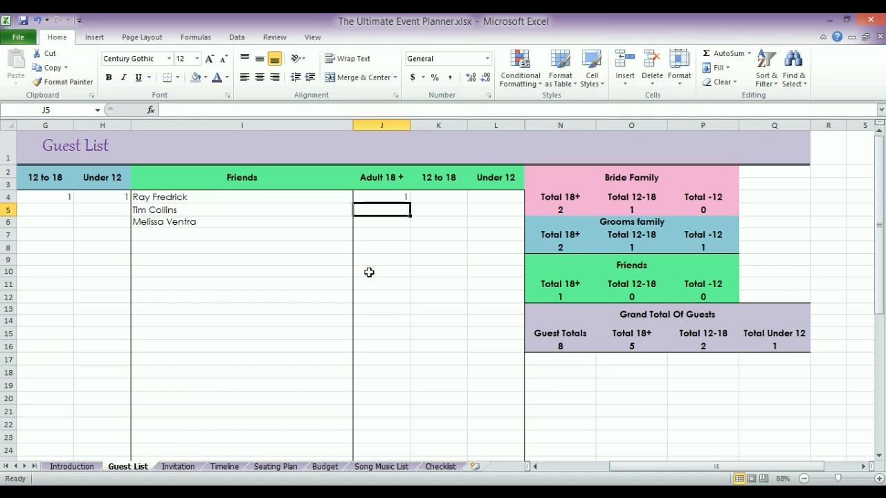
pyautogui.write('1')
pyautogui.press('Return')
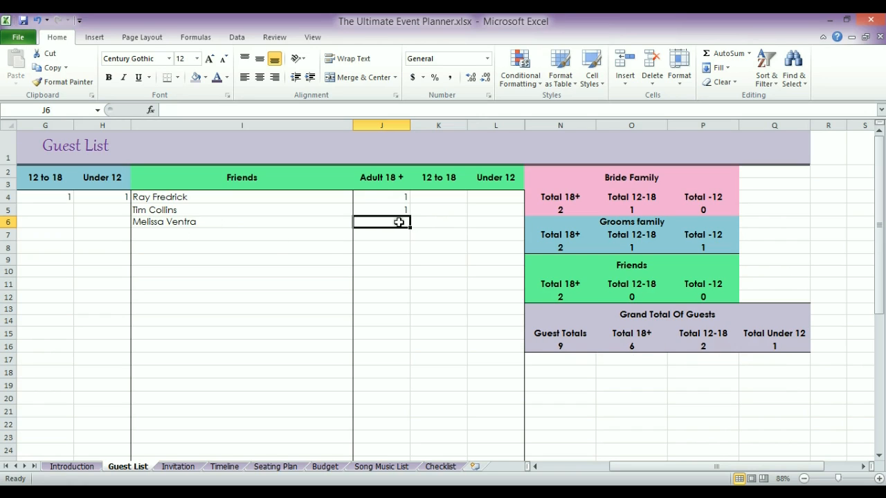
pyautogui.write('1')
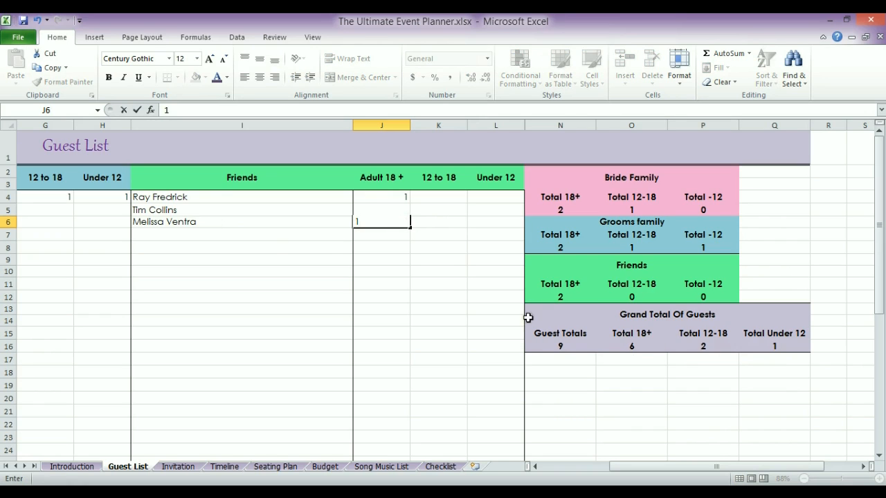
pyautogui.press('Return')
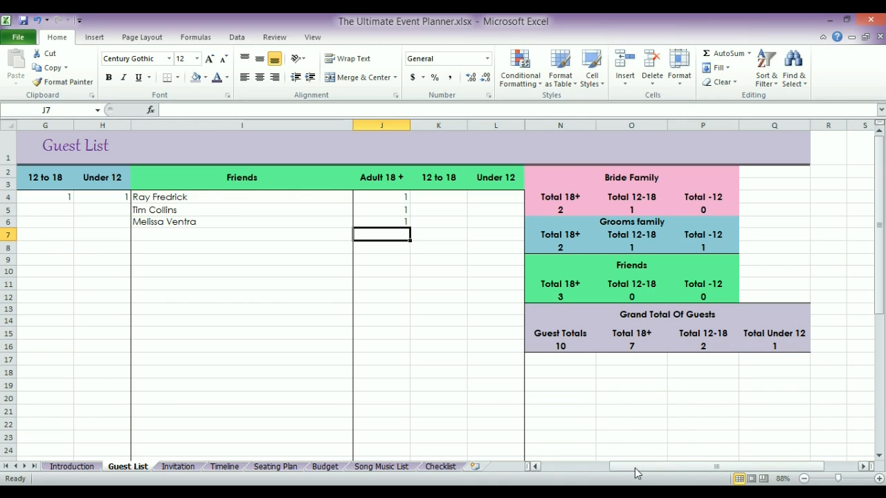
# Scroll back to column A and select the three bride's family names
pyautogui.moveTo(636, 474); pyautogui.dragTo(562, 471)
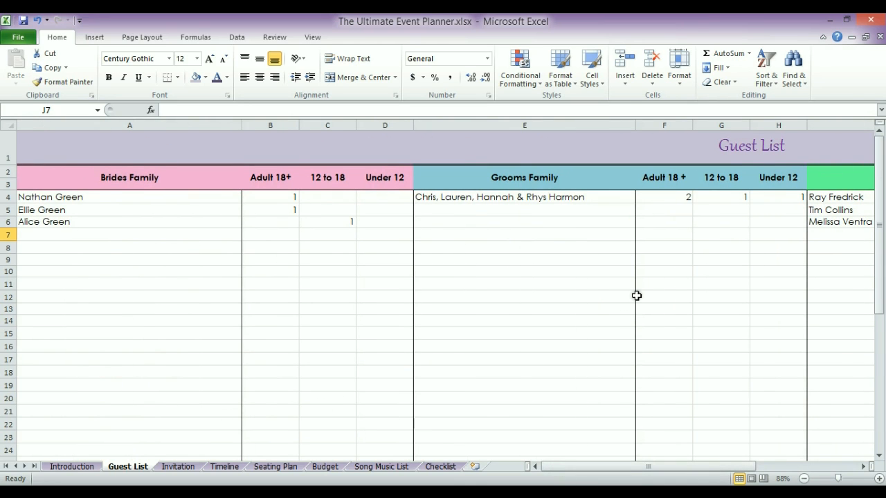
pyautogui.click(462, 201)
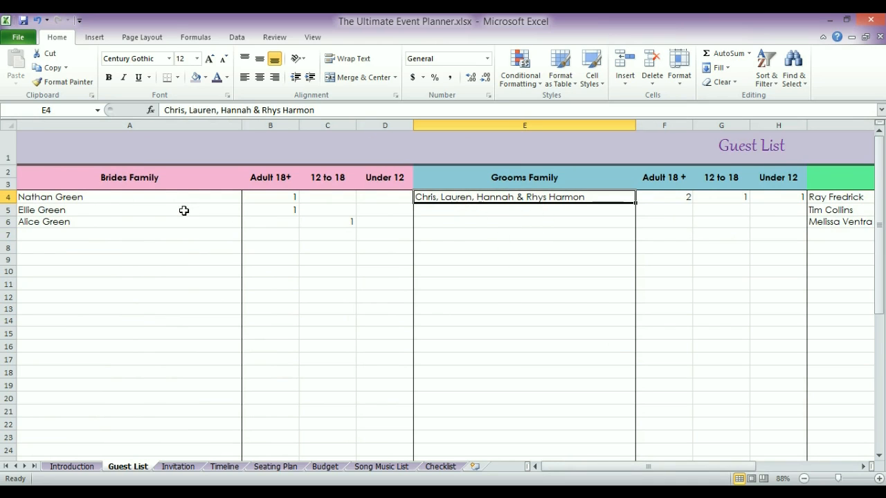
pyautogui.moveTo(108, 194); pyautogui.dragTo(108, 221)
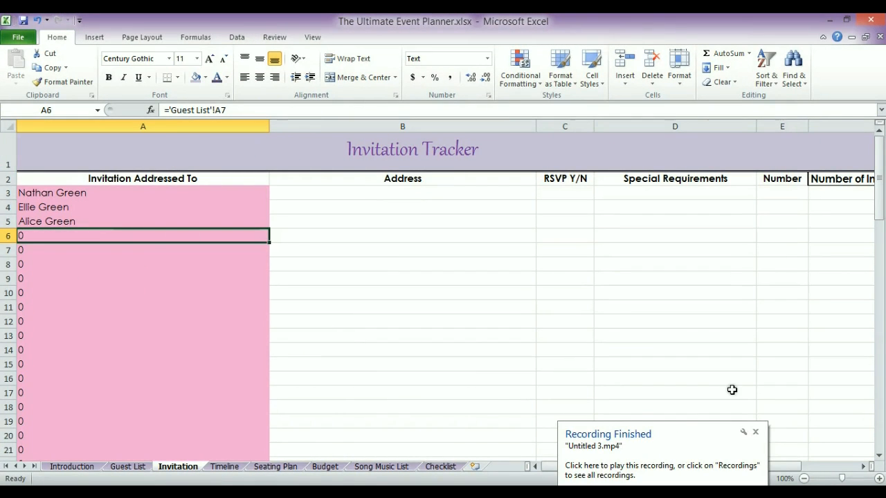
pyautogui.click(754, 433)
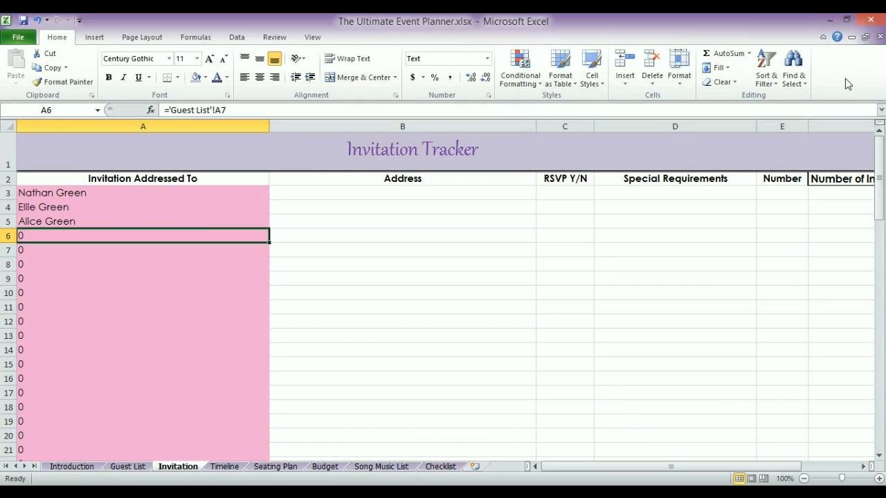
pyautogui.click(362, 194)
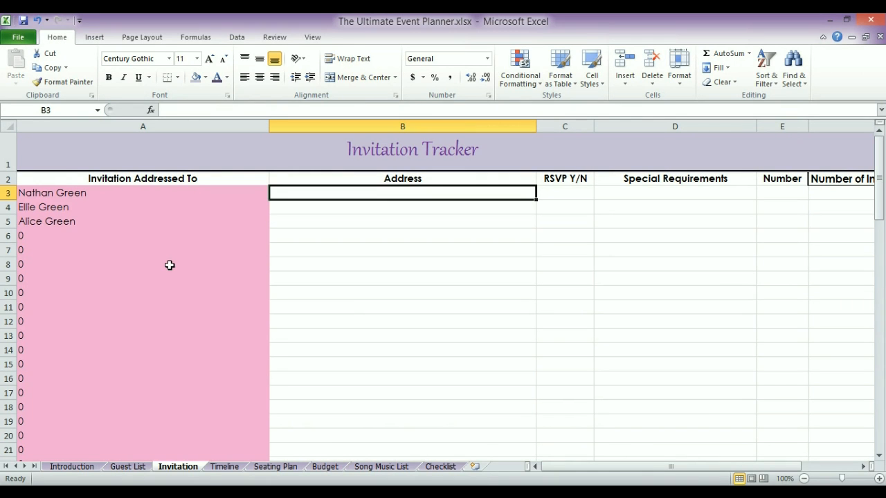
pyautogui.click(128, 467)
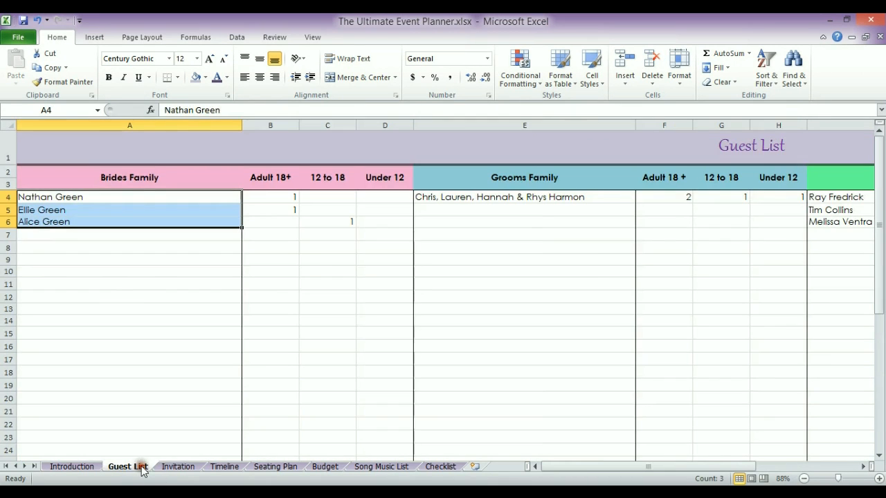
pyautogui.click(130, 259)
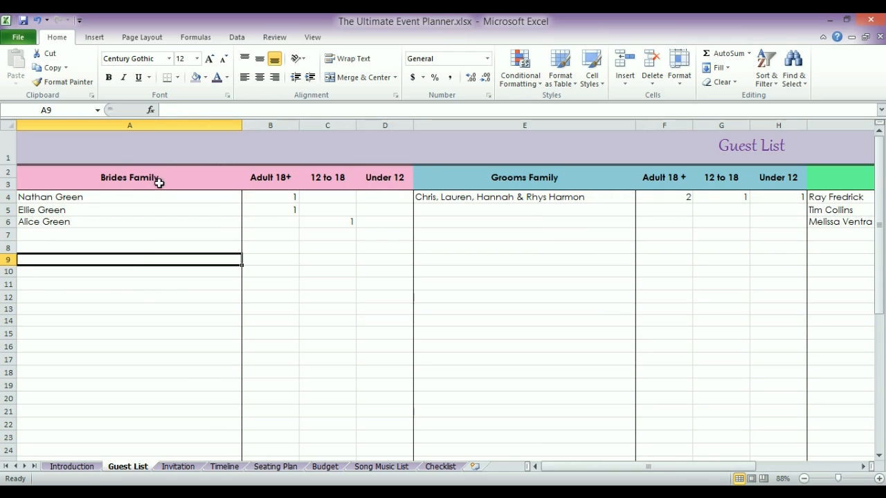
pyautogui.click(178, 467)
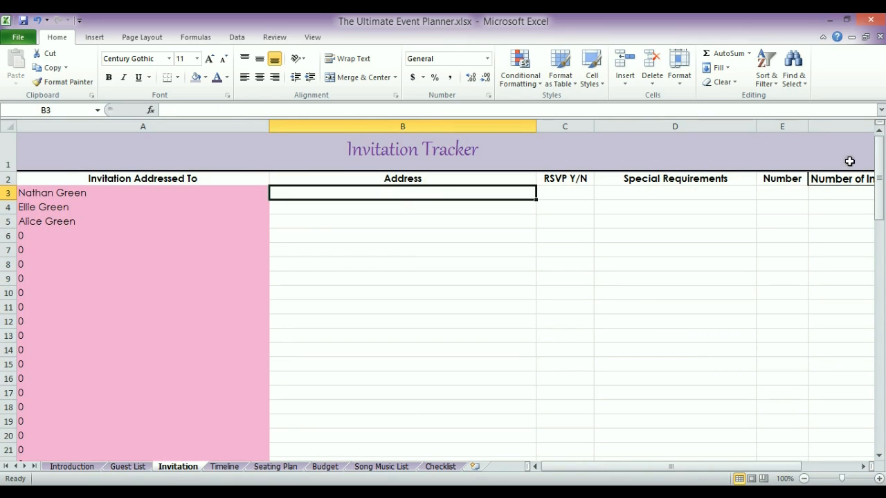
pyautogui.moveTo(876, 156)
pyautogui.mouseDown()
pyautogui.moveTo(881, 312)
pyautogui.moveTo(880, 148)
pyautogui.mouseUp()
pyautogui.click(37, 236)
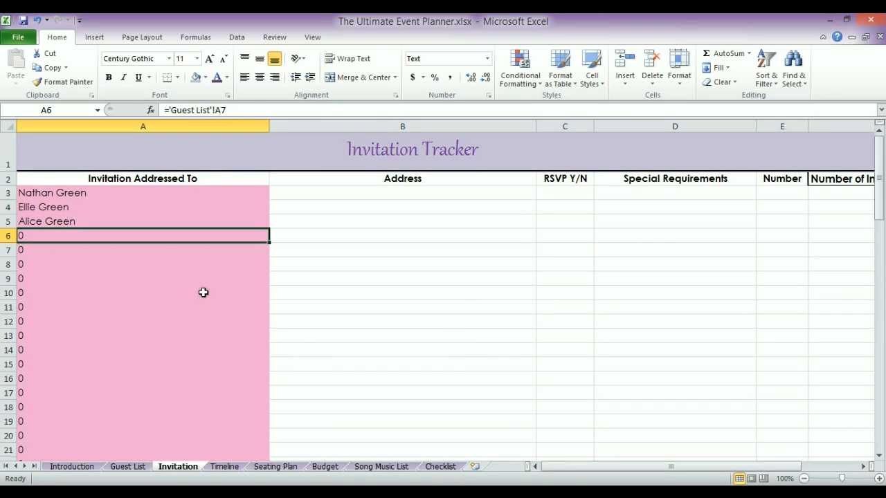
# Enter a fourth bride's-family guest name in A7 of the Guest List, then return to the Invitation Tracker
pyautogui.click(132, 467)
pyautogui.click(38, 235)
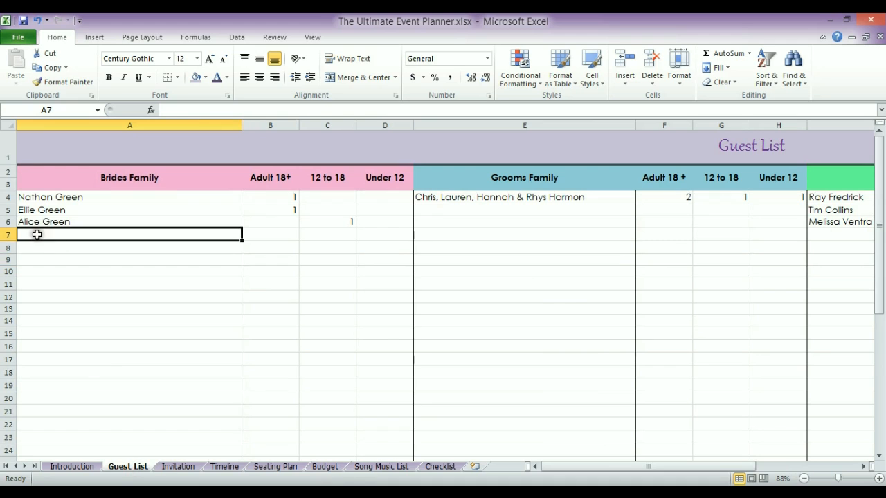
pyautogui.write('Tom')
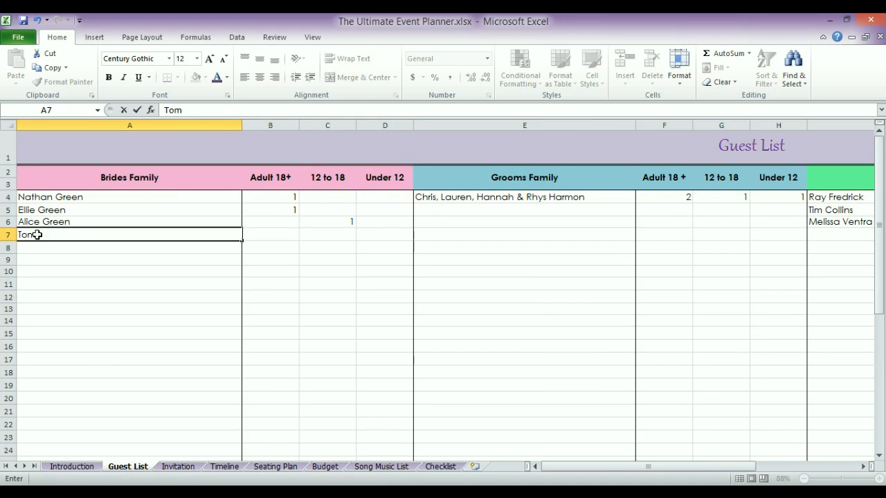
pyautogui.press('Return')
pyautogui.click(177, 467)
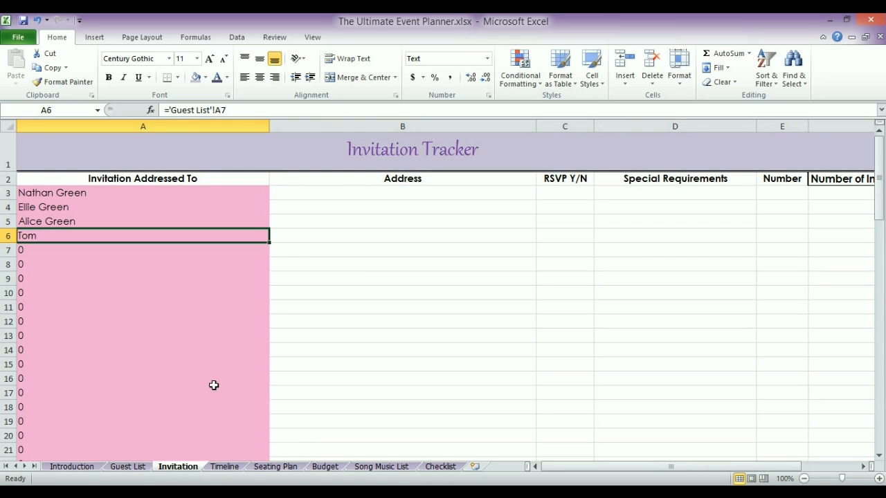
# Enter the household street address in B3, then reuse it via AutoComplete in B4 and B5
pyautogui.click(95, 193)
pyautogui.click(340, 198)
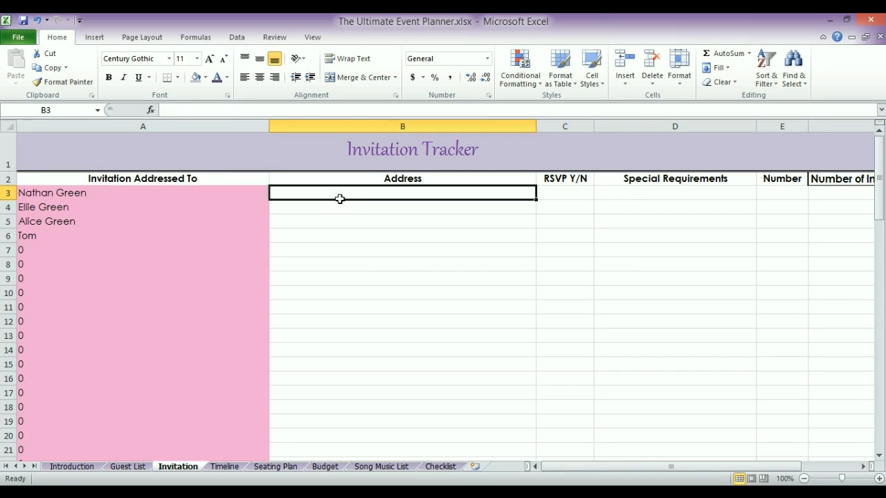
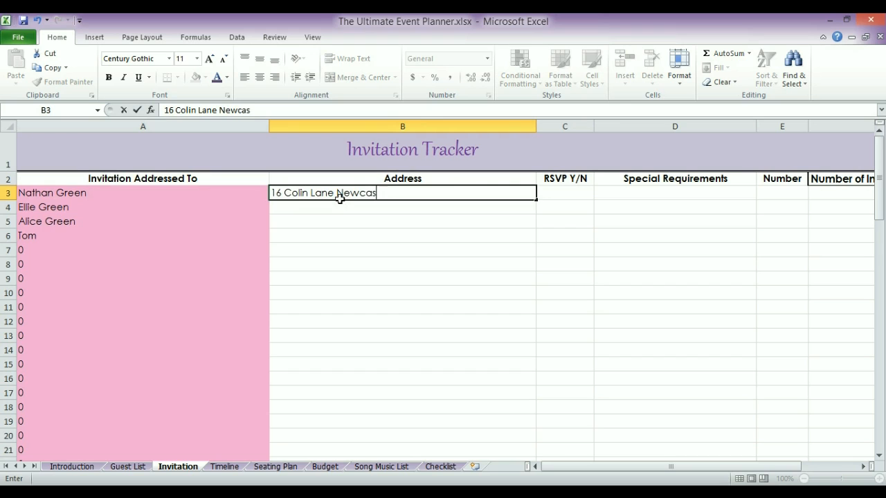
pyautogui.press('Return')
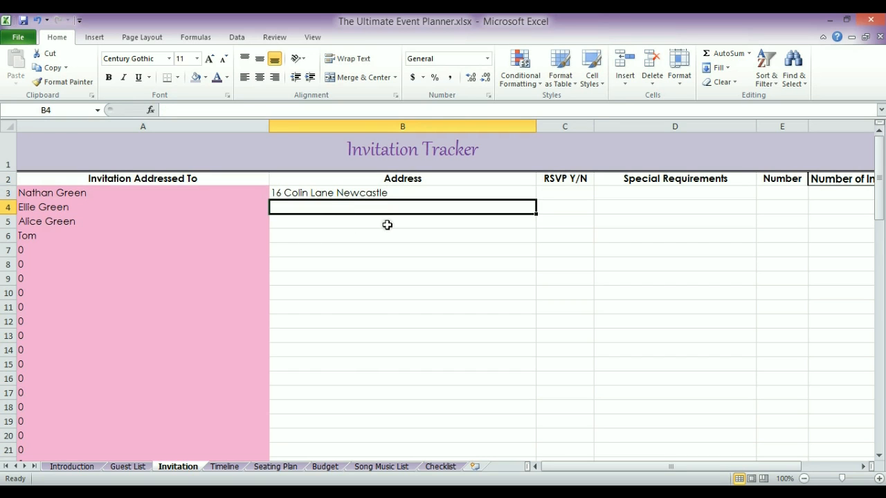
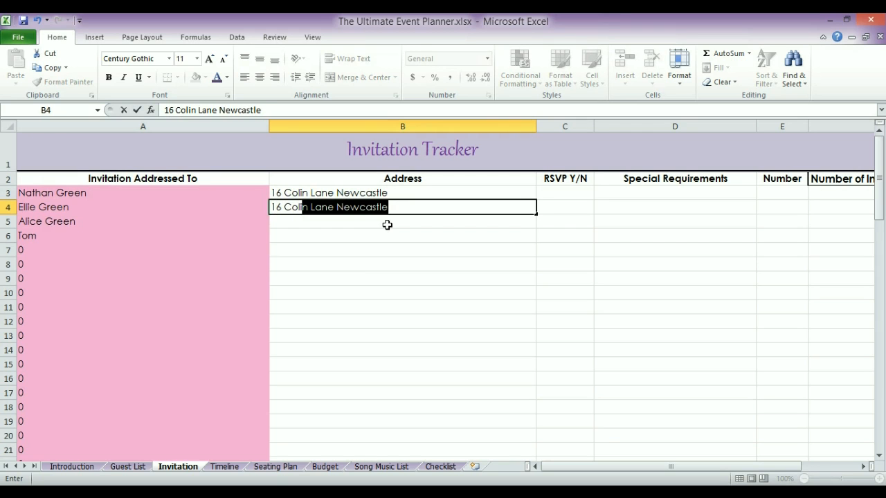
pyautogui.press('Return')
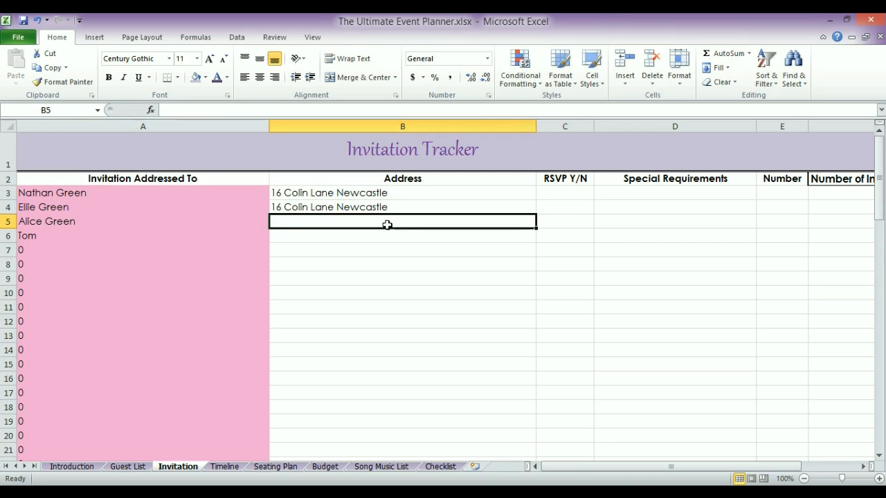
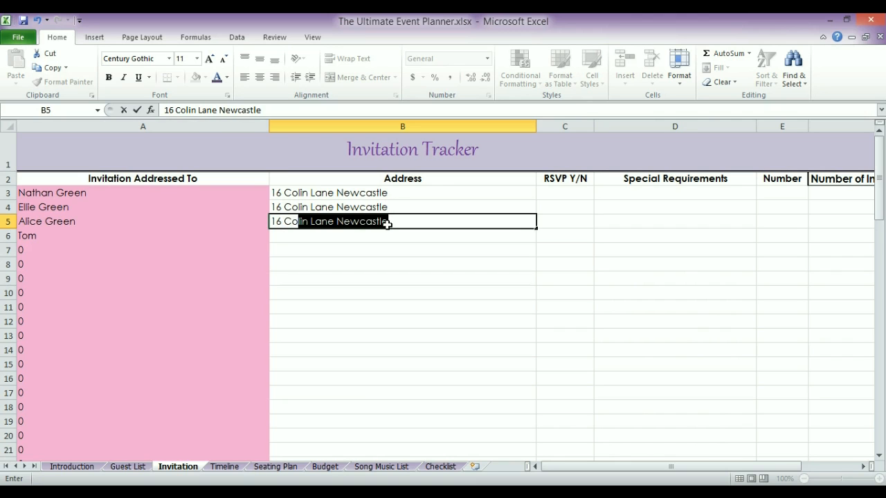
pyautogui.press('Return')
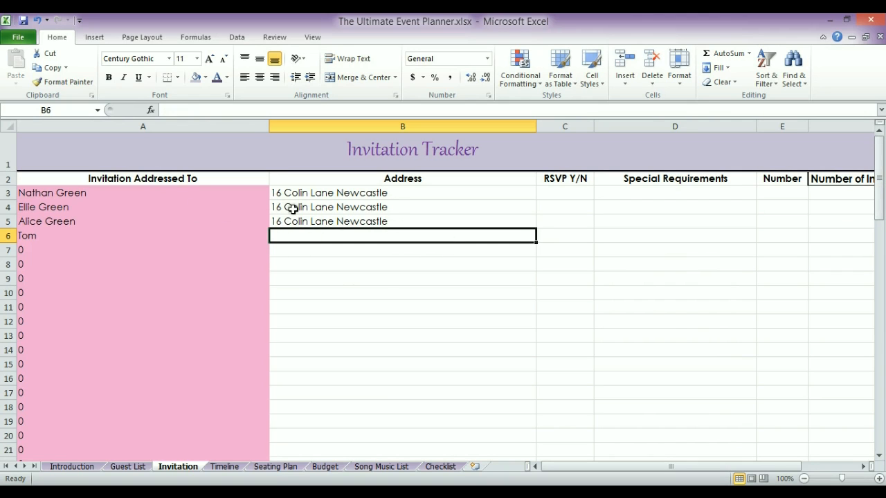
# Check the first and third invitees' RSVP Y/N cells, then go to the Guest List sheet
pyautogui.click(561, 197)
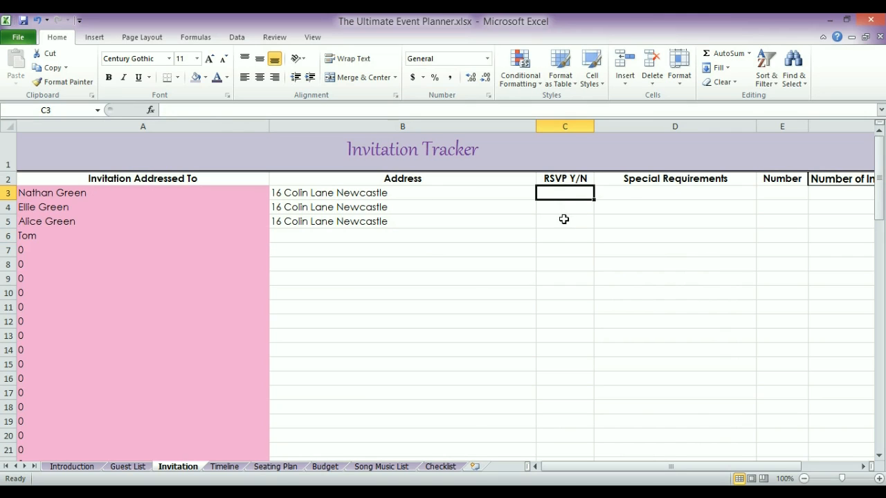
pyautogui.click(564, 218)
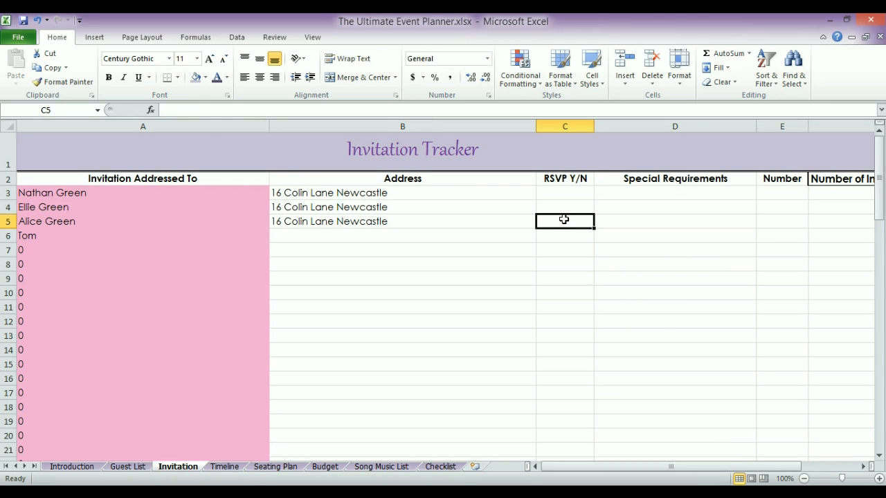
pyautogui.click(131, 468)
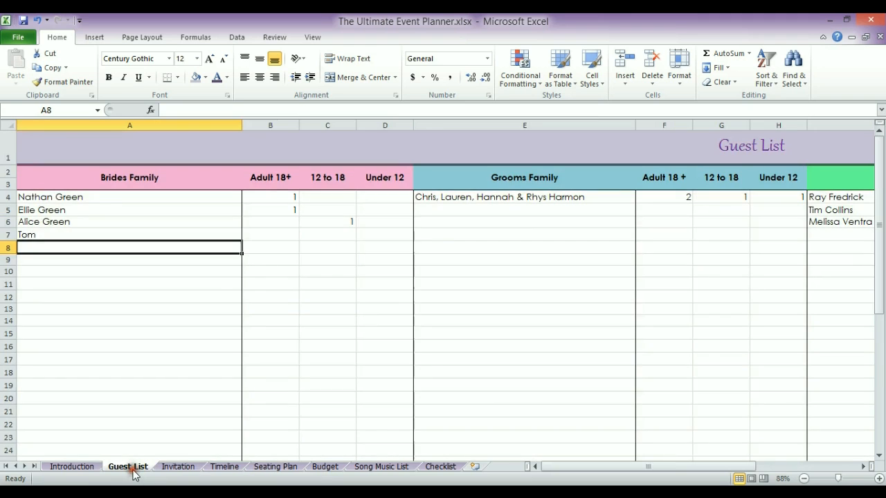
# Record a y RSVP for the first invitee in C3 and an n for the second in C4
pyautogui.click(180, 468)
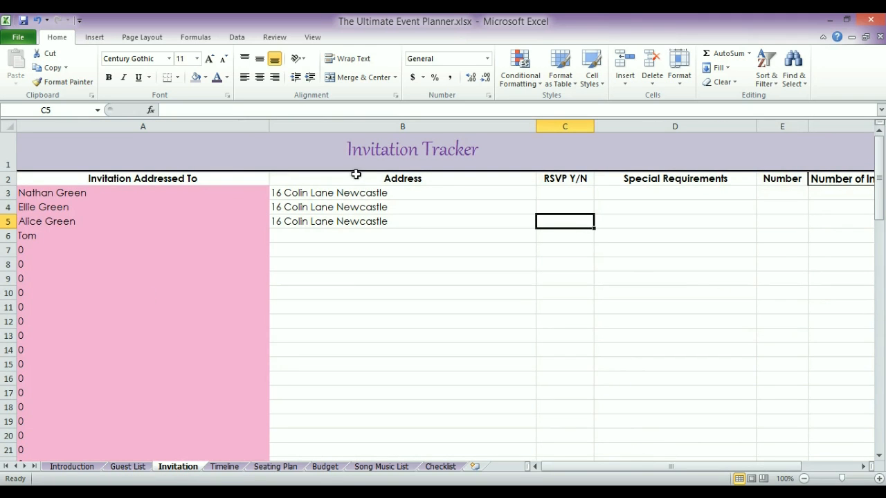
pyautogui.click(548, 193)
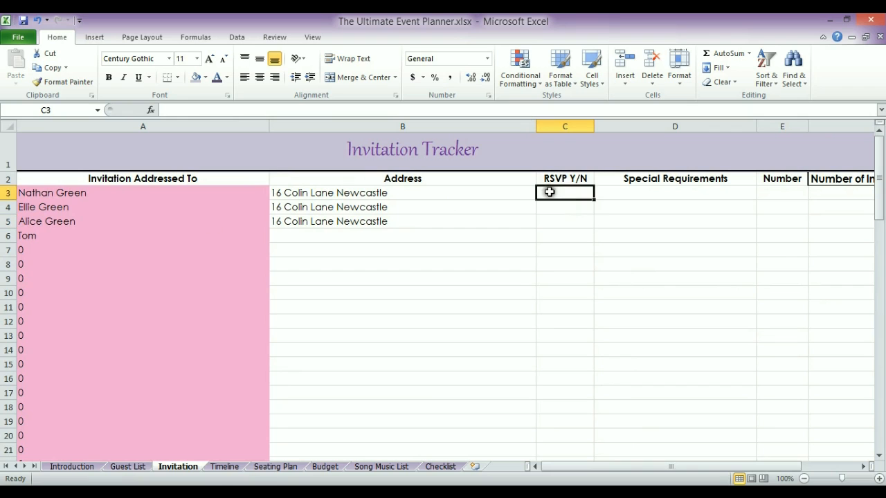
pyautogui.write('y')
pyautogui.press('Return')
pyautogui.write('n')
pyautogui.press('Return')
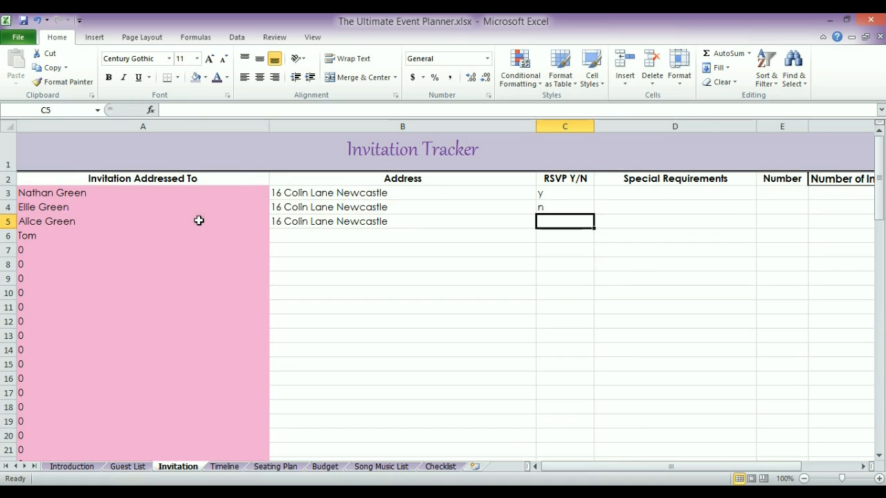
# Enter 1 in the first invitee's Number cell E3
pyautogui.click(614, 195)
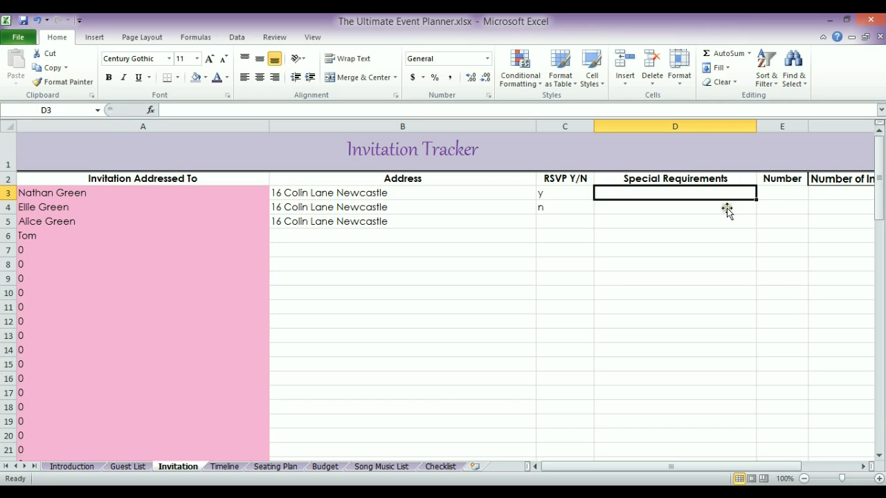
pyautogui.click(775, 193)
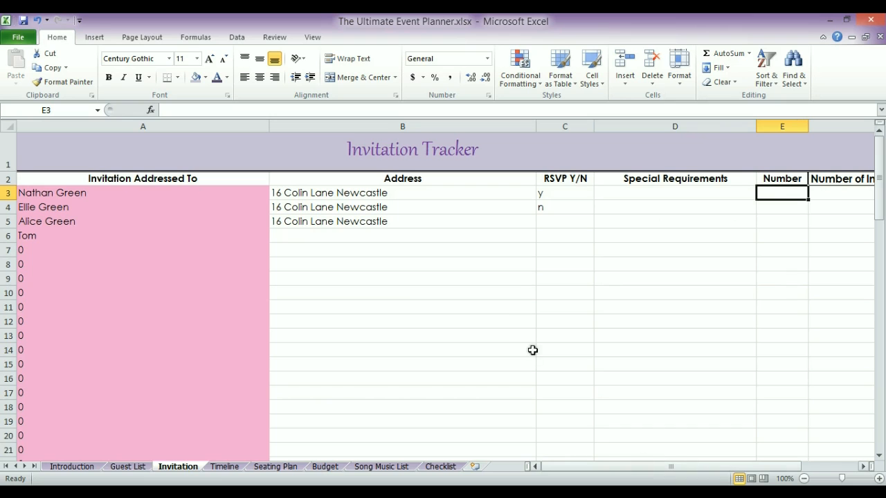
pyautogui.write('1')
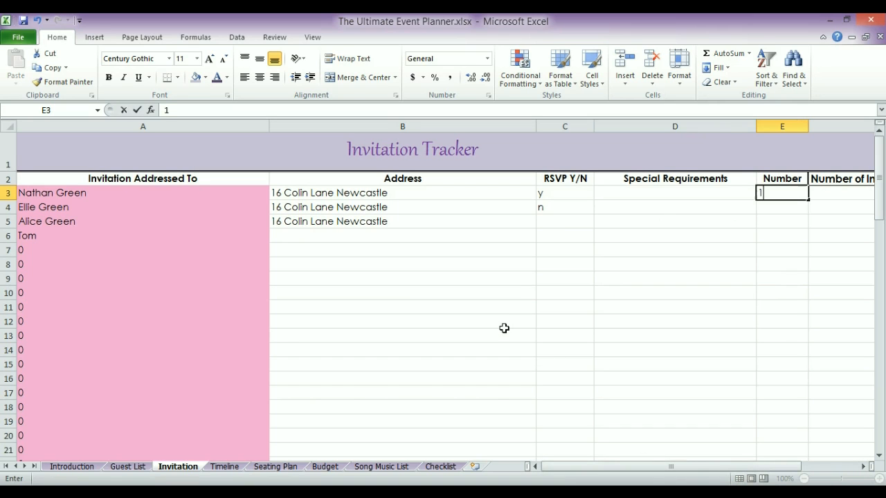
pyautogui.press('Return')
pyautogui.press('Return')
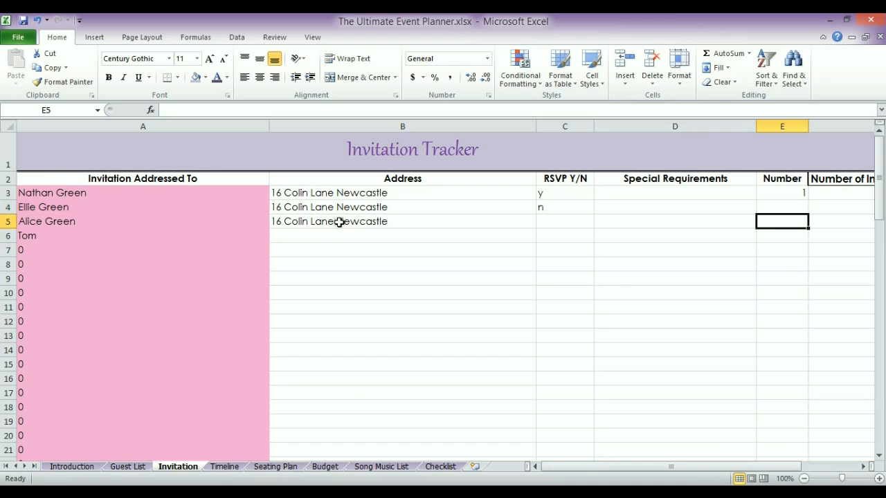
pyautogui.moveTo(569, 466); pyautogui.dragTo(589, 471)
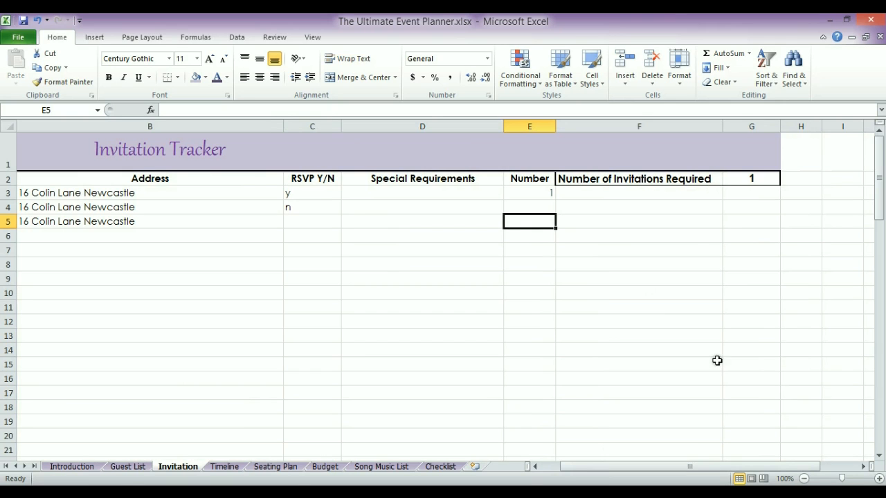
pyautogui.moveTo(688, 467); pyautogui.dragTo(617, 466)
pyautogui.moveTo(878, 173); pyautogui.dragTo(876, 228)
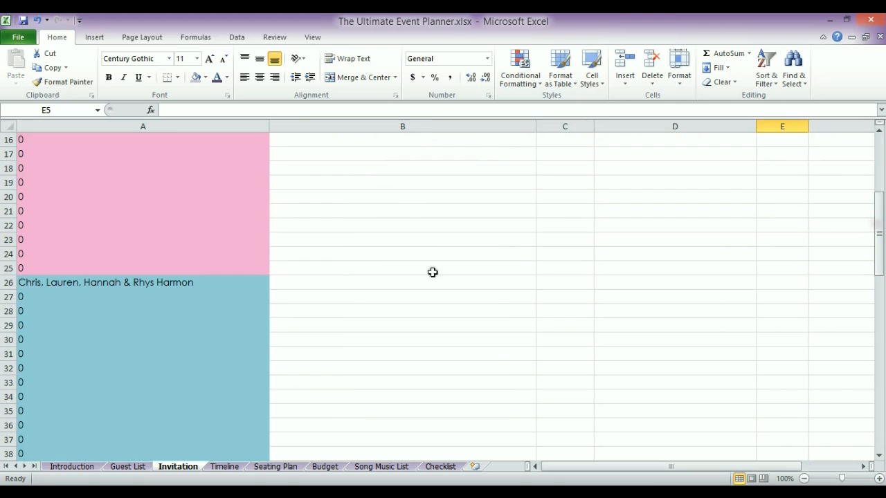
# Give the groom's-family household in row 26 its street address and a y RSVP
pyautogui.click(301, 283)
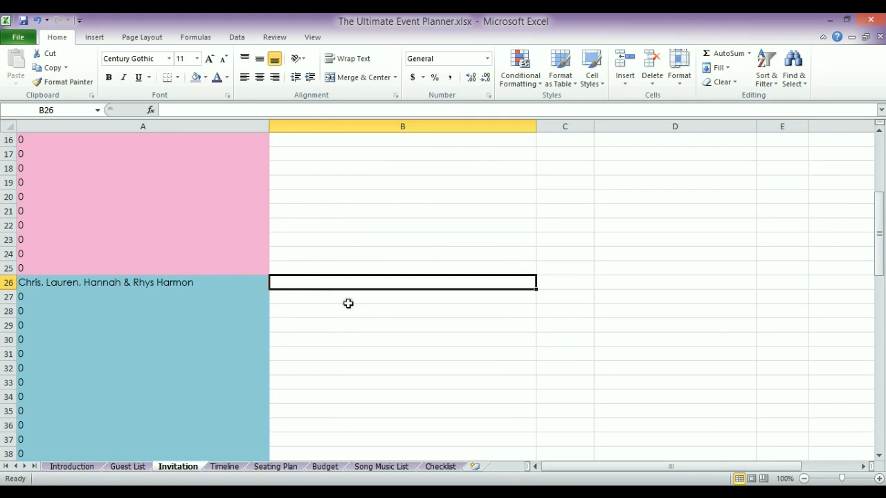
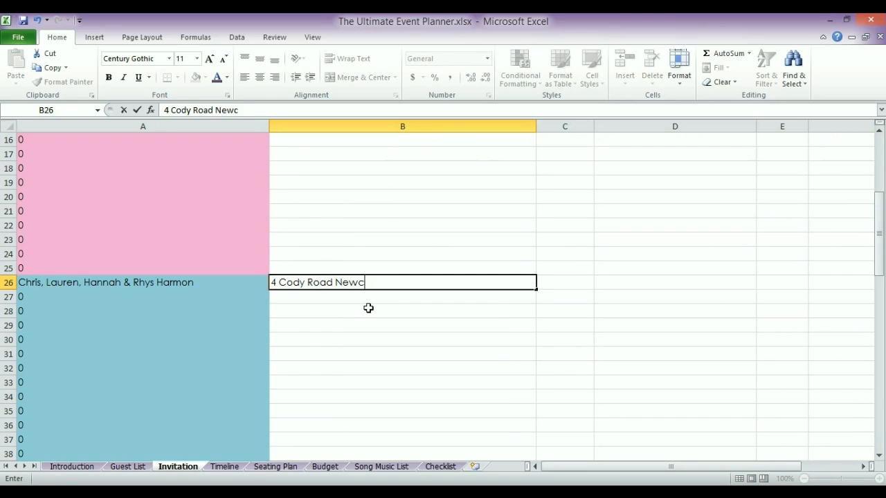
pyautogui.press('Return')
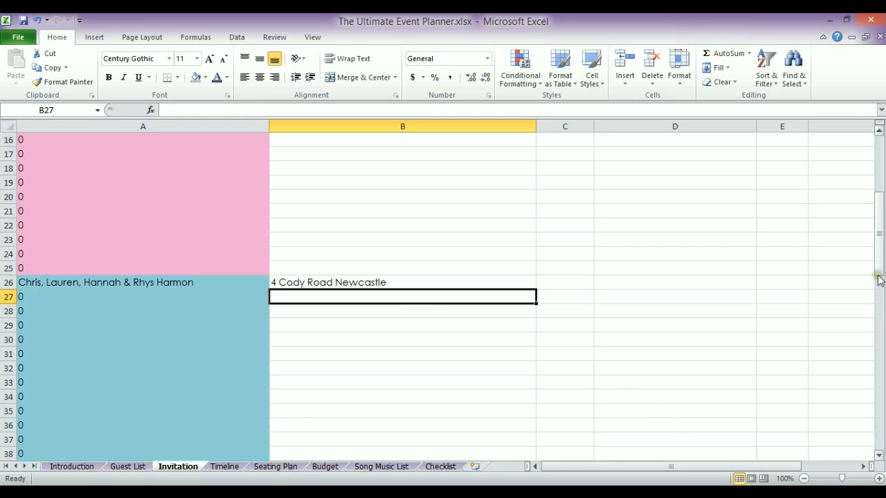
pyautogui.moveTo(877, 273); pyautogui.dragTo(879, 244)
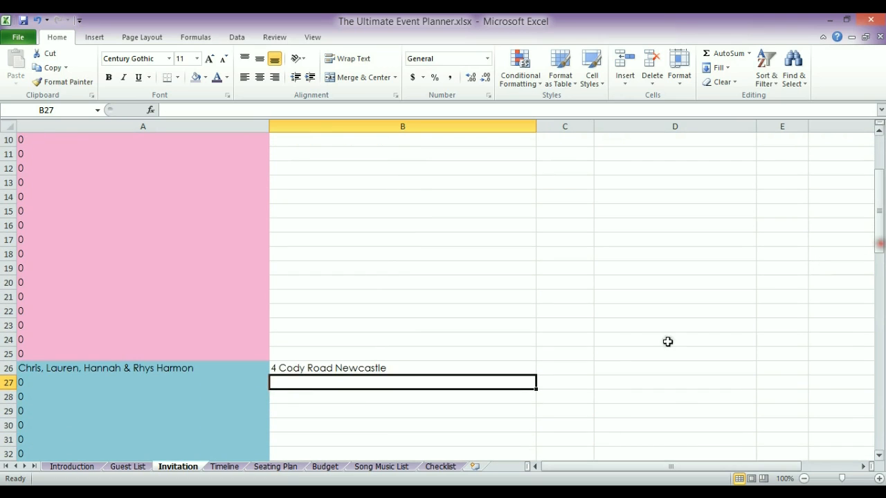
pyautogui.click(572, 366)
pyautogui.write('y')
pyautogui.press('Return')
# Add a peanut-allergy note as that household's special requirement in D26
pyautogui.press('Up')
pyautogui.press('Right')
pyautogui.moveTo(879, 234)
pyautogui.mouseDown()
pyautogui.moveTo(882, 187)
pyautogui.moveTo(876, 232)
pyautogui.mouseUp()
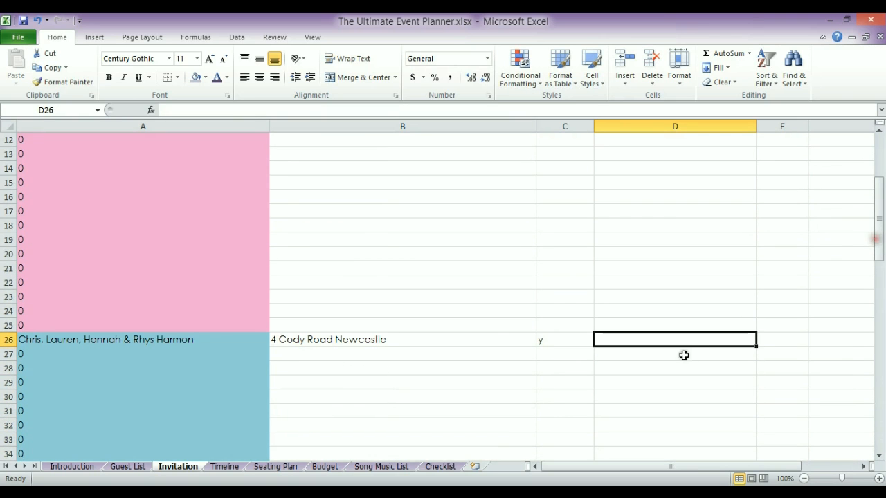
pyautogui.press('BackSpace')
pyautogui.write('Hannah Allergic')
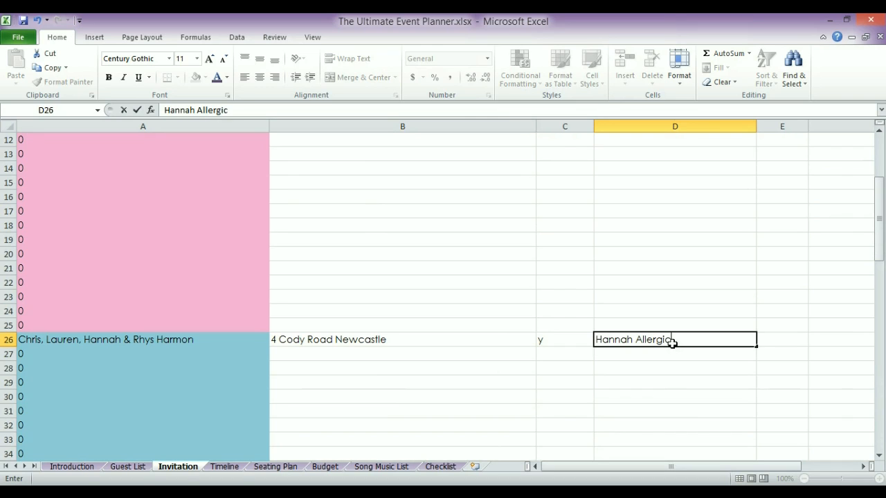
pyautogui.write(' Peasn')
pyautogui.write('nuts')
pyautogui.press('Return')
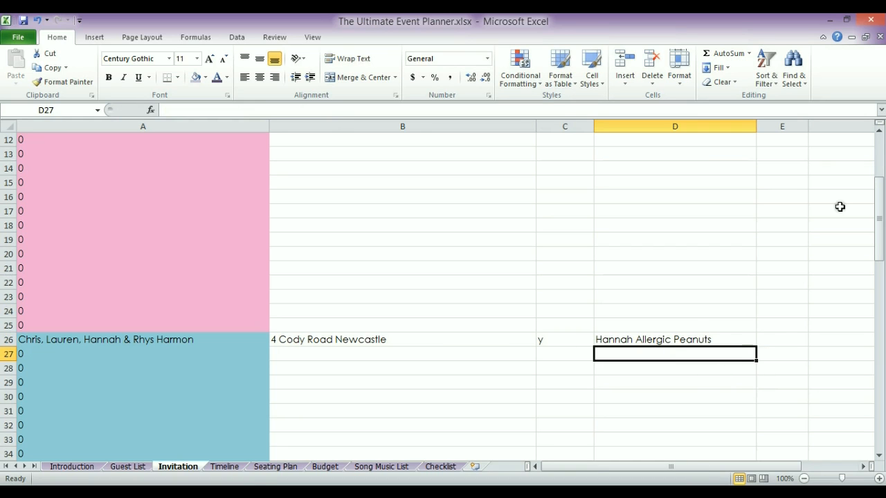
pyautogui.moveTo(878, 208)
pyautogui.mouseDown()
pyautogui.moveTo(876, 153)
pyautogui.moveTo(877, 201)
pyautogui.mouseUp()
# Enter 1 in the row 26 Number cell
pyautogui.click(769, 293)
pyautogui.press('Up')
pyautogui.write('1')
pyautogui.press('Return')
pyautogui.moveTo(879, 228); pyautogui.dragTo(879, 196)
pyautogui.moveTo(733, 467); pyautogui.dragTo(708, 463)
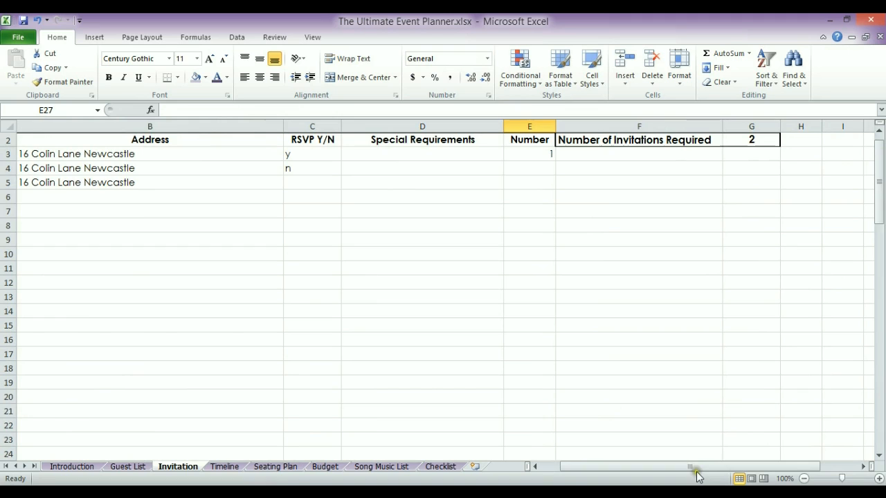
pyautogui.moveTo(695, 472); pyautogui.dragTo(669, 469)
pyautogui.moveTo(879, 209); pyautogui.dragTo(881, 196)
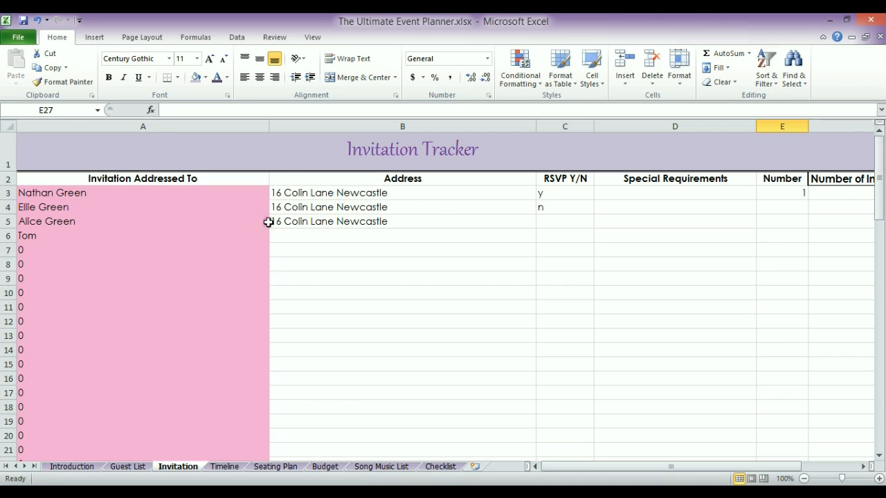
# Clear the linked guest name in A4 of the Invitation sheet
pyautogui.click(126, 467)
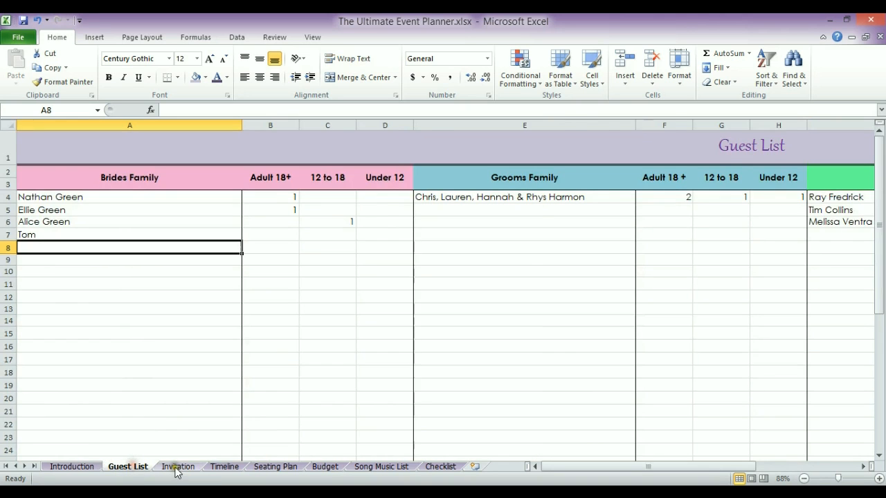
pyautogui.click(177, 467)
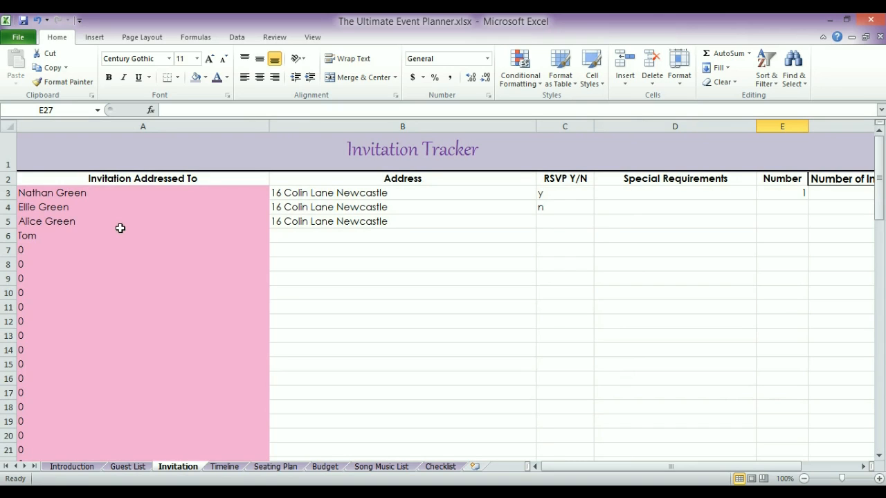
pyautogui.click(43, 209)
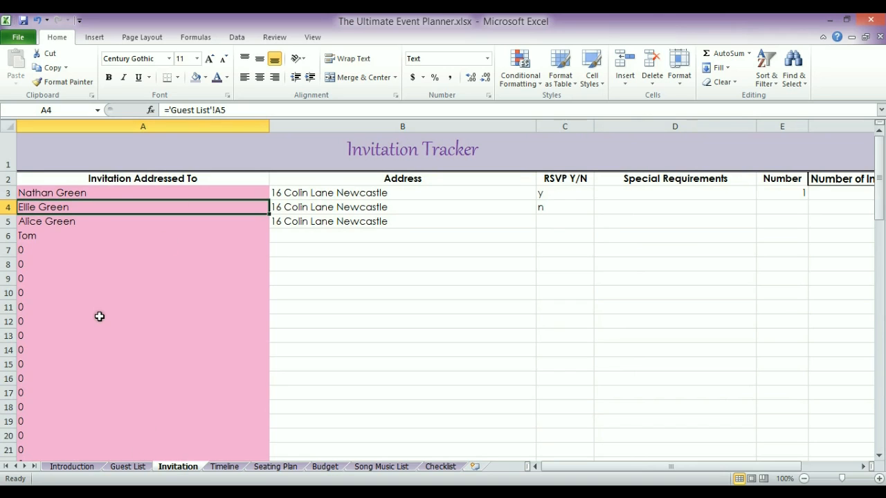
pyautogui.press('Delete')
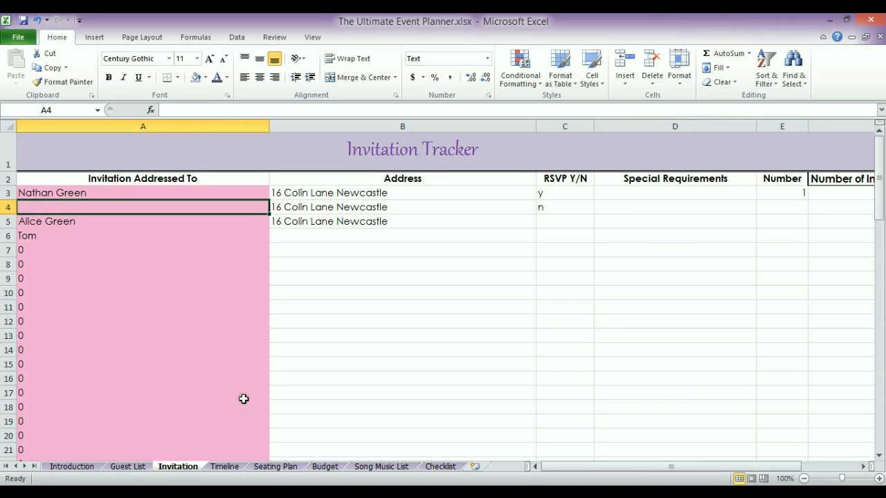
pyautogui.press('Down')
# Delete the second bride's-family guest's name from A5 on the Guest List, then select B5
pyautogui.click(140, 470)
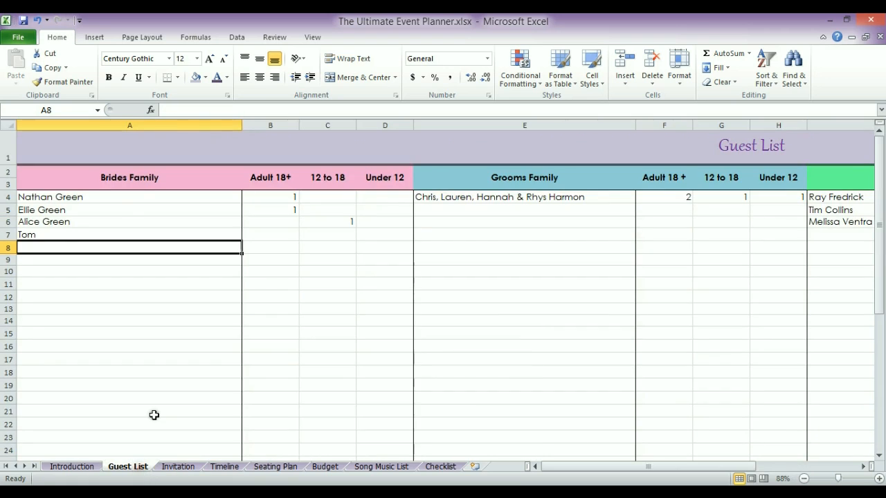
pyautogui.click(57, 210)
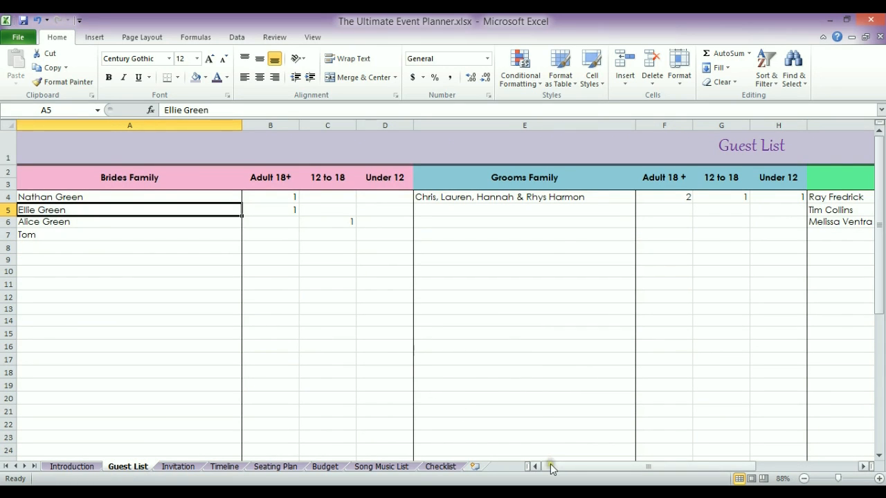
pyautogui.click(267, 212)
pyautogui.moveTo(561, 463); pyautogui.dragTo(647, 466)
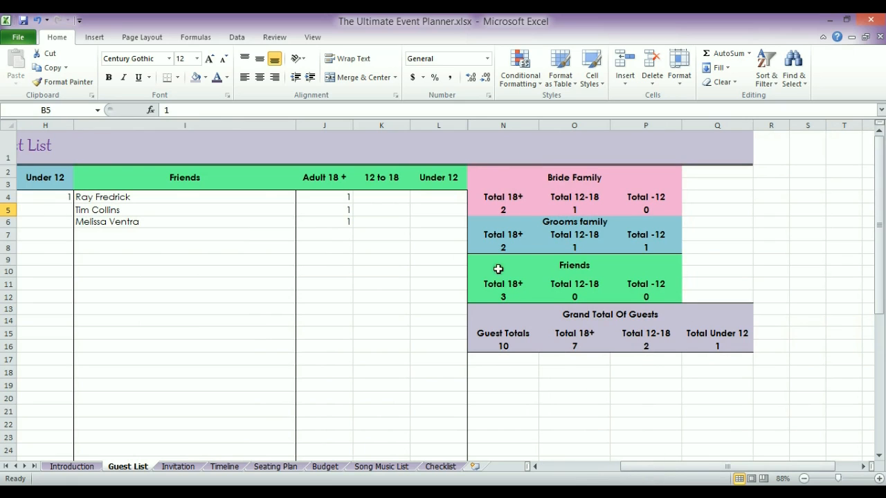
pyautogui.moveTo(653, 468); pyautogui.dragTo(542, 469)
pyautogui.click(123, 211)
pyautogui.press('Delete')
pyautogui.click(280, 209)
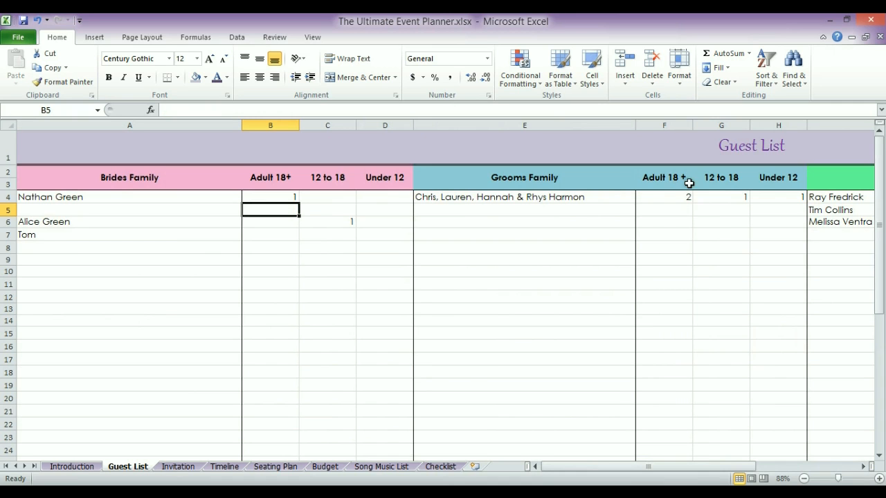
pyautogui.moveTo(549, 471); pyautogui.dragTo(650, 469)
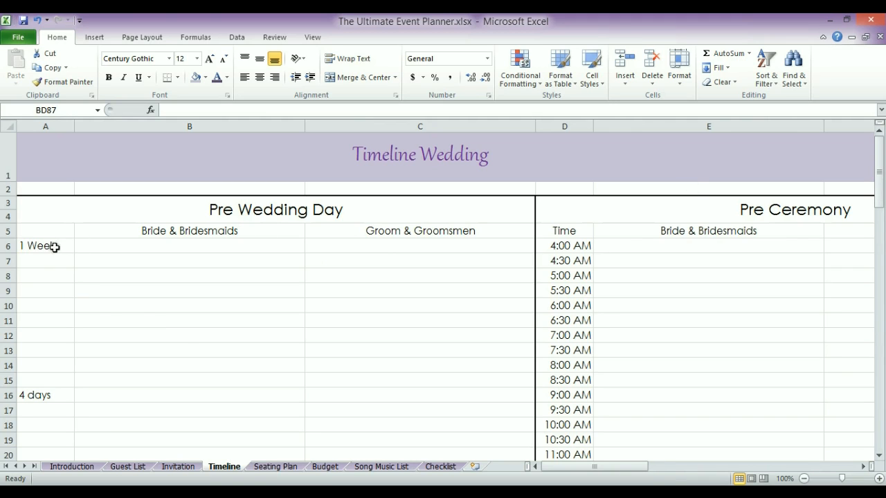
# Enter 'Get hair cut' at 1 Week for both the bride's and groom's parties in B6 and C6
pyautogui.click(191, 249)
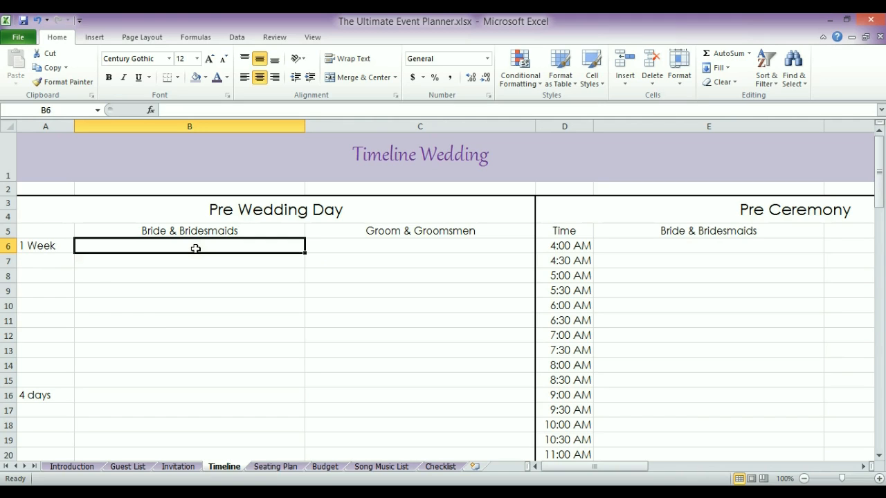
pyautogui.write('Get hair cut')
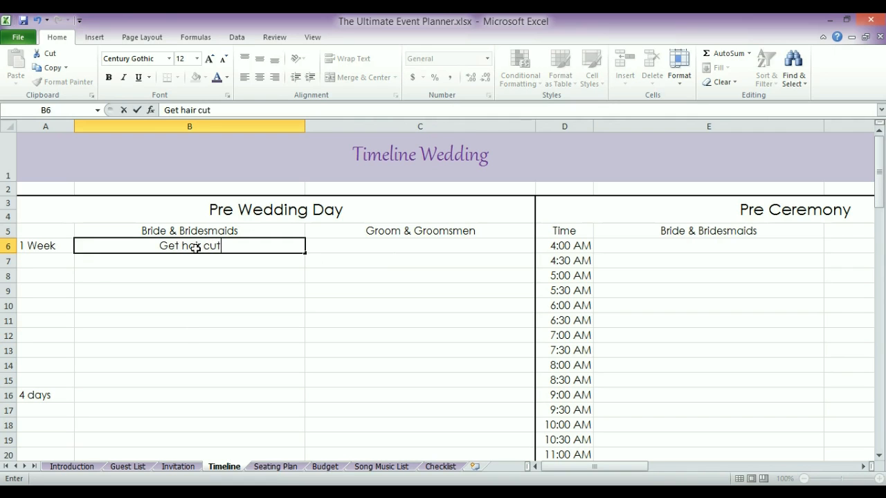
pyautogui.press('Return')
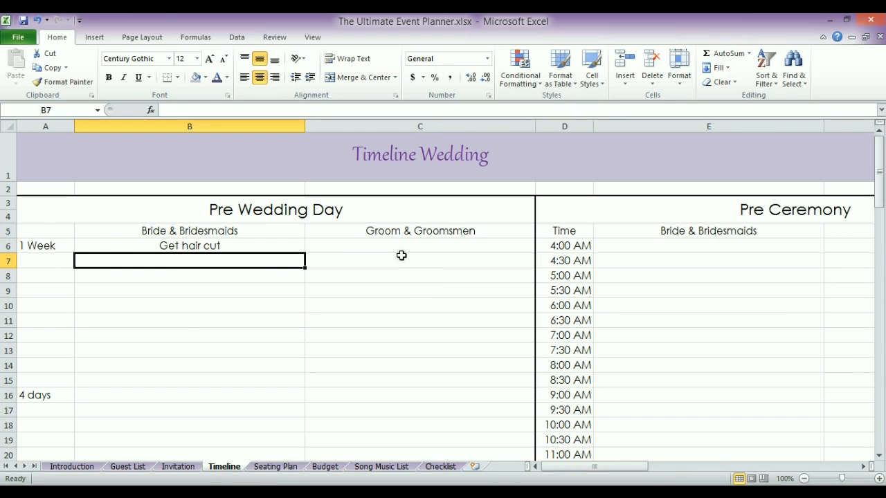
pyautogui.click(399, 249)
pyautogui.write('Get')
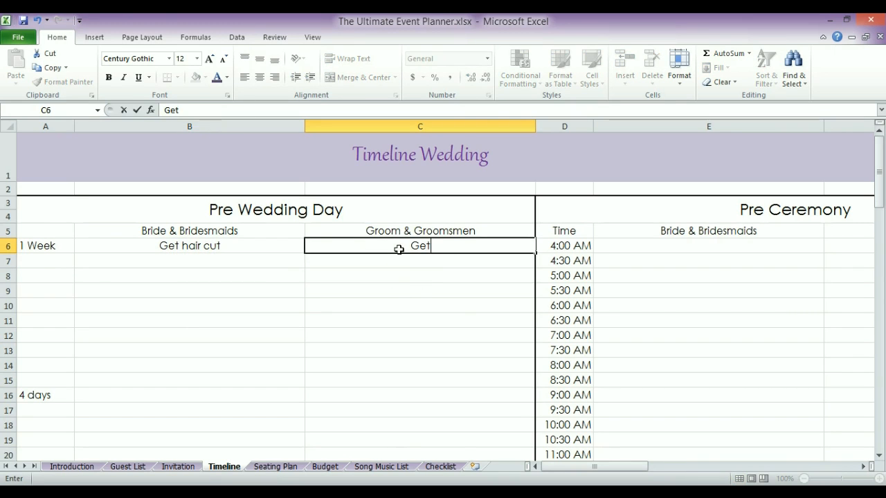
pyautogui.write(' hair cut')
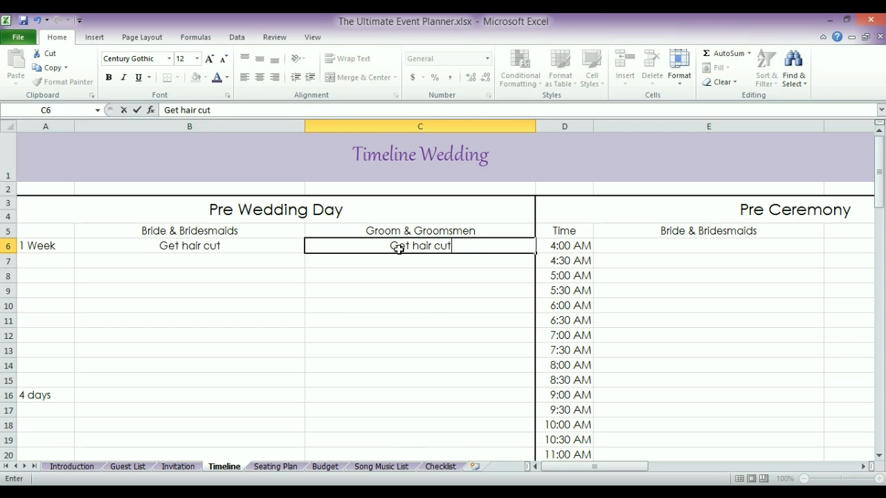
pyautogui.press('Return')
pyautogui.moveTo(878, 175); pyautogui.dragTo(878, 190)
# Add 'Nails done' and 'Pedi' as the bride's tasks at 4 days in B16 and B17
pyautogui.click(198, 303)
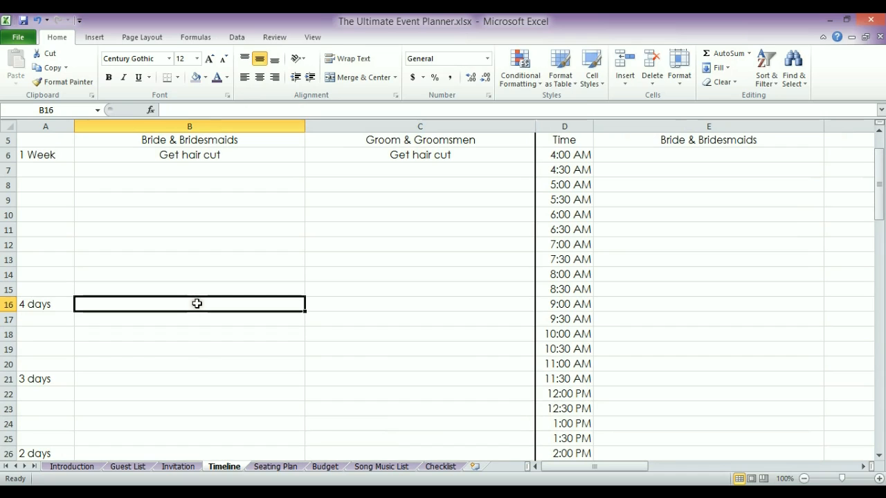
pyautogui.write('Nails done')
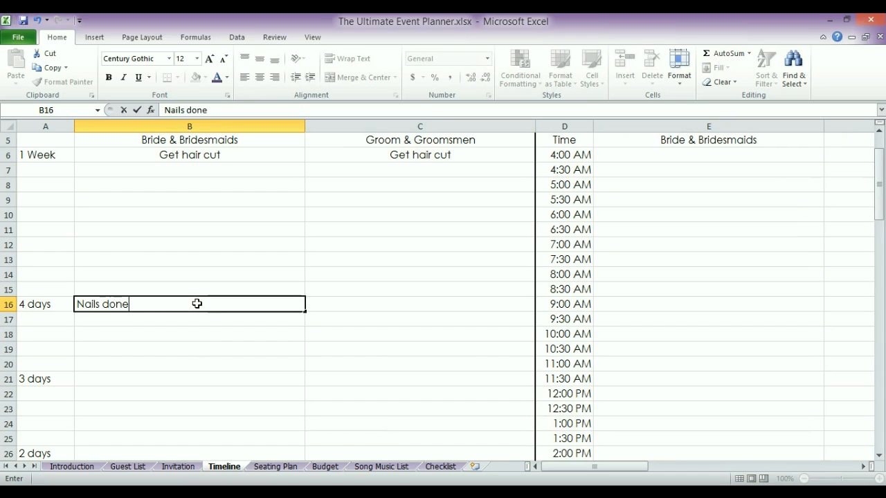
pyautogui.press('Return')
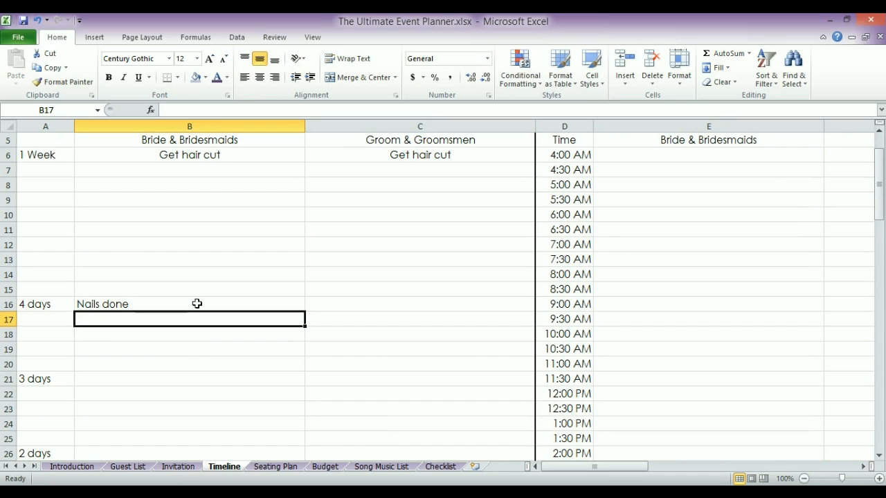
pyautogui.write('Pedi')
pyautogui.press('Return')
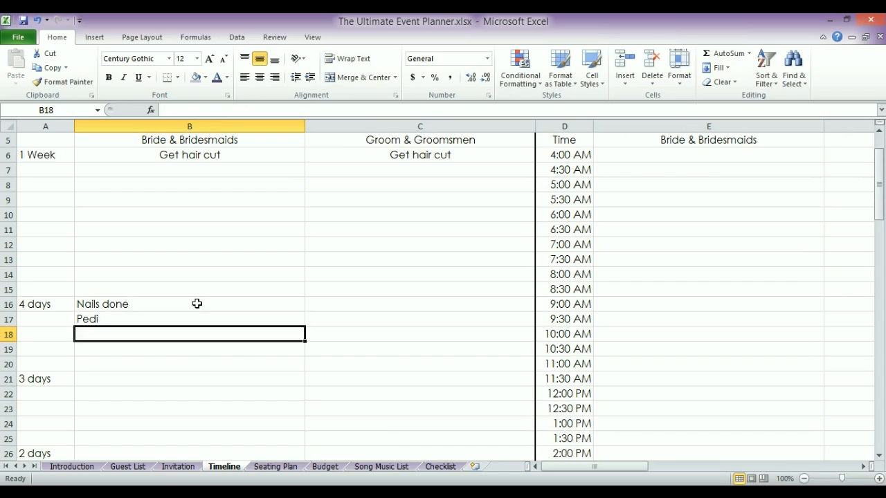
pyautogui.press('Down')
pyautogui.press('Down')
pyautogui.press('Down')
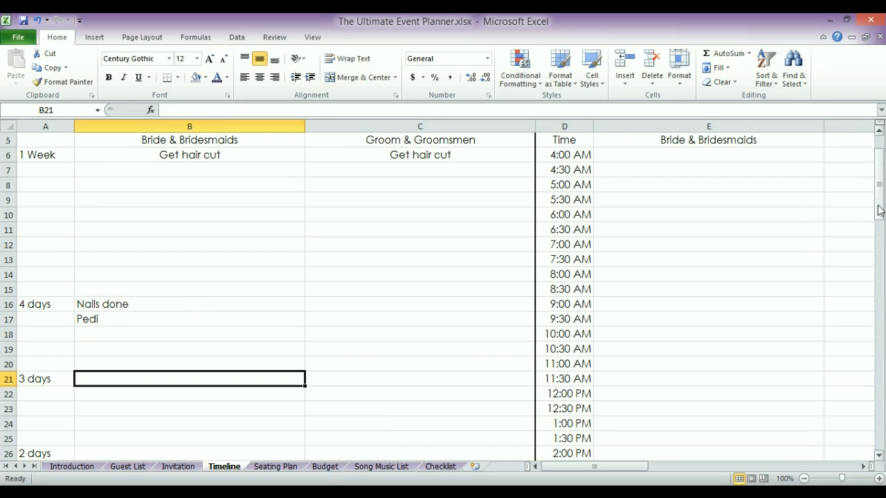
pyautogui.moveTo(879, 210); pyautogui.dragTo(836, 247)
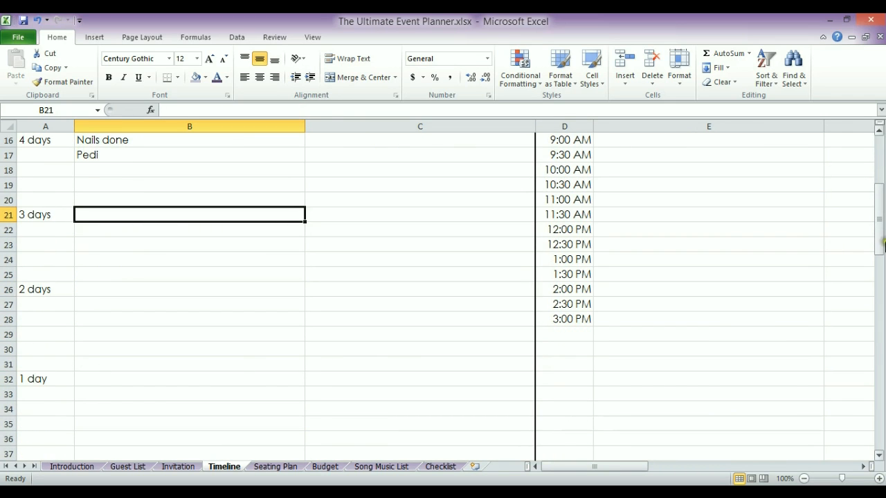
pyautogui.moveTo(878, 235); pyautogui.dragTo(876, 164)
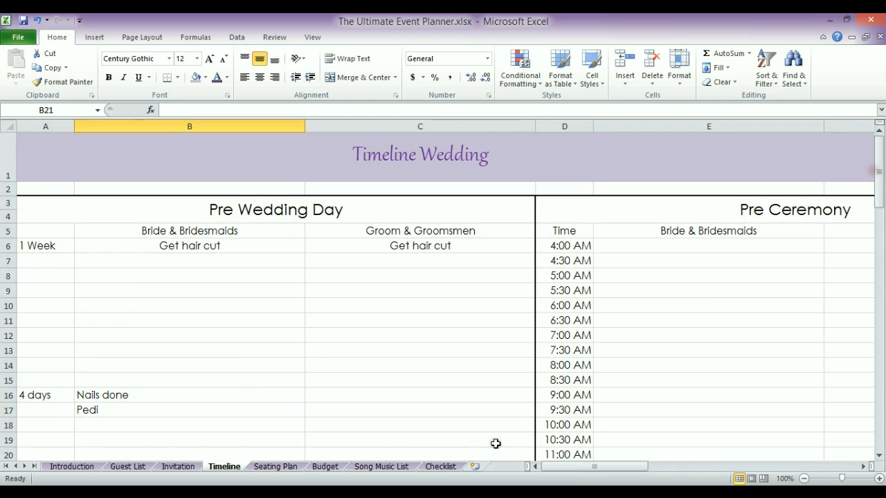
pyautogui.moveTo(572, 468); pyautogui.dragTo(584, 468)
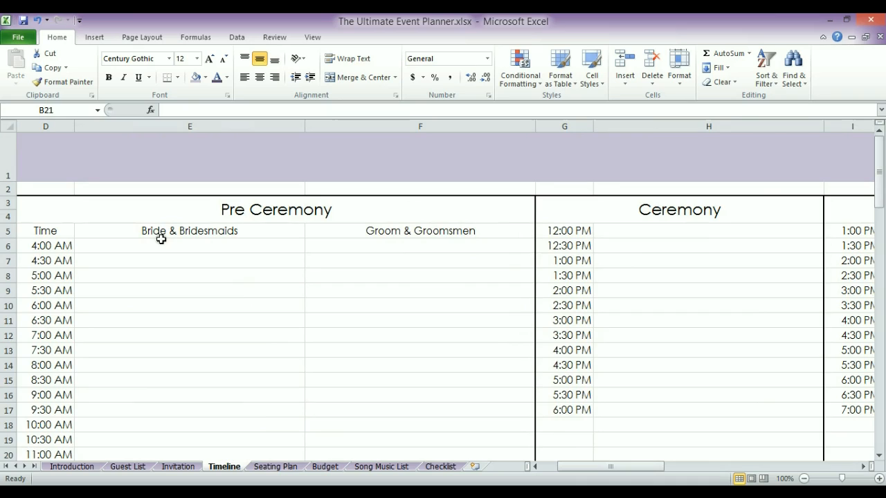
# Enter 'Hair and Makeup starts' at 4:00 AM and 'BM 1 Hair BM 2 Makeup done' at 4:30 AM
pyautogui.click(209, 245)
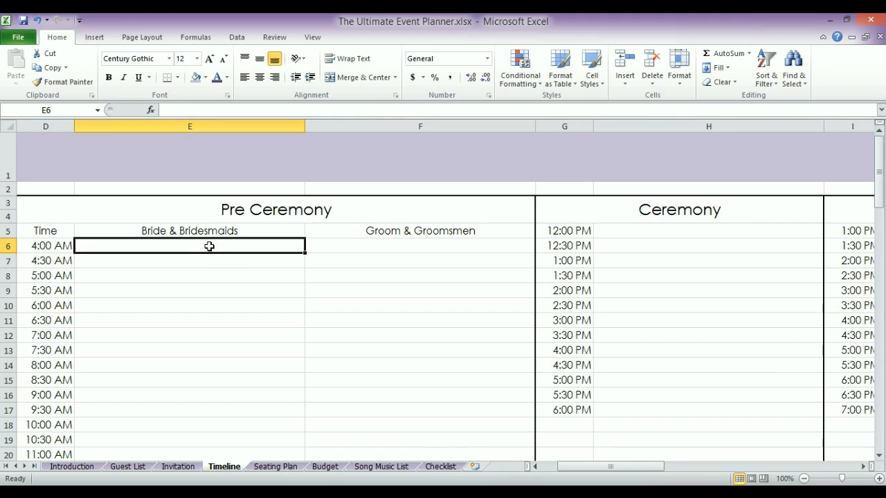
pyautogui.write('Hair and Makeup starts')
pyautogui.press('Return')
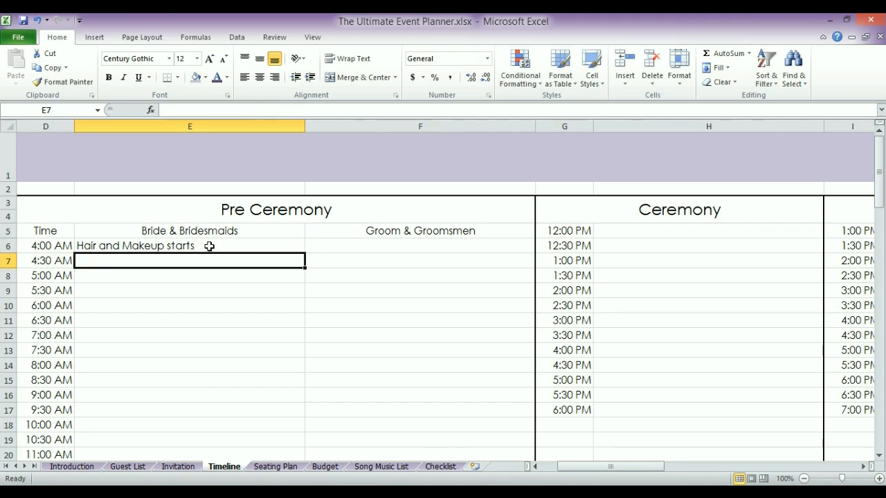
pyautogui.press('Down')
pyautogui.press('Down')
pyautogui.press('Up')
pyautogui.press('Up')
pyautogui.write('BM')
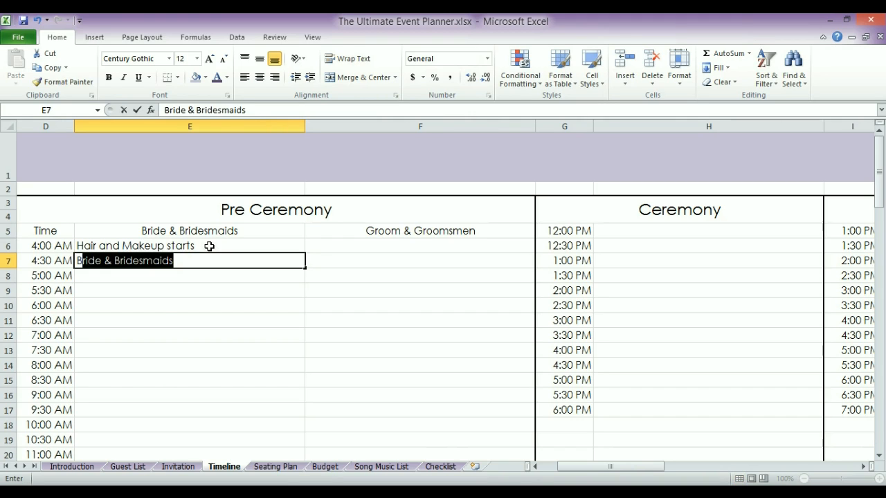
pyautogui.write(' 1 Hair BM 2 Makeup done')
pyautogui.press('Return')
pyautogui.press('Down')
pyautogui.press('Down')
pyautogui.press('Down')
pyautogui.press('Down')
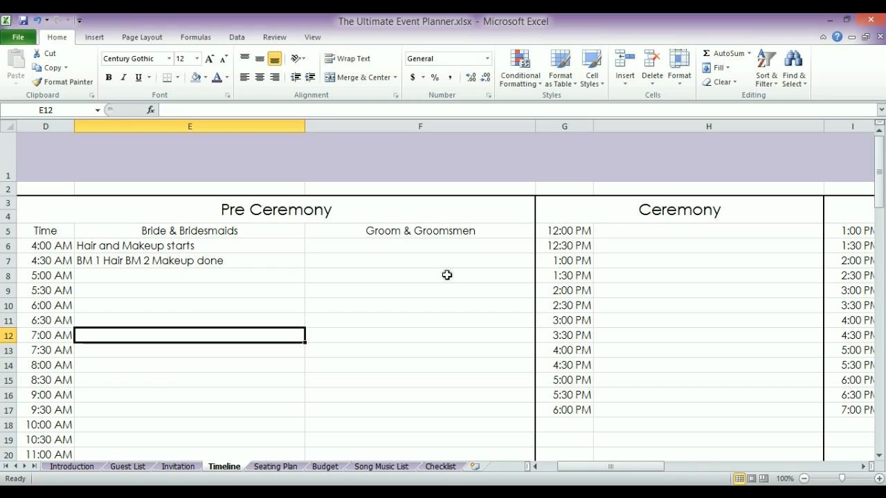
# Add 'Photographer arrives' at 9:00 AM in the Bride & Bridesmaids column
pyautogui.click(401, 251)
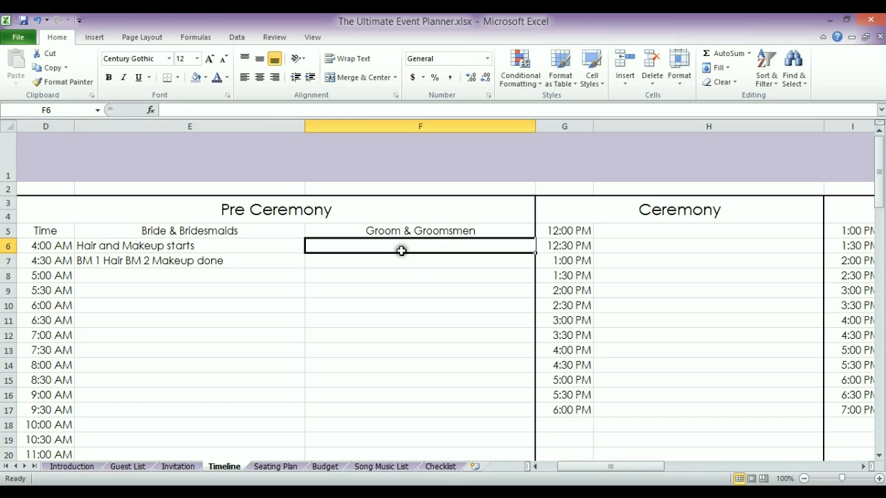
pyautogui.click(107, 395)
pyautogui.write('Photo')
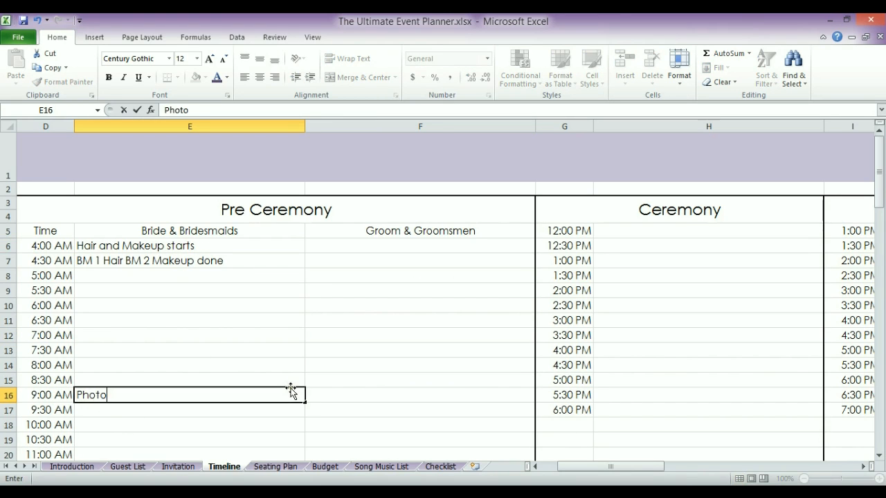
pyautogui.write('grapher arri')
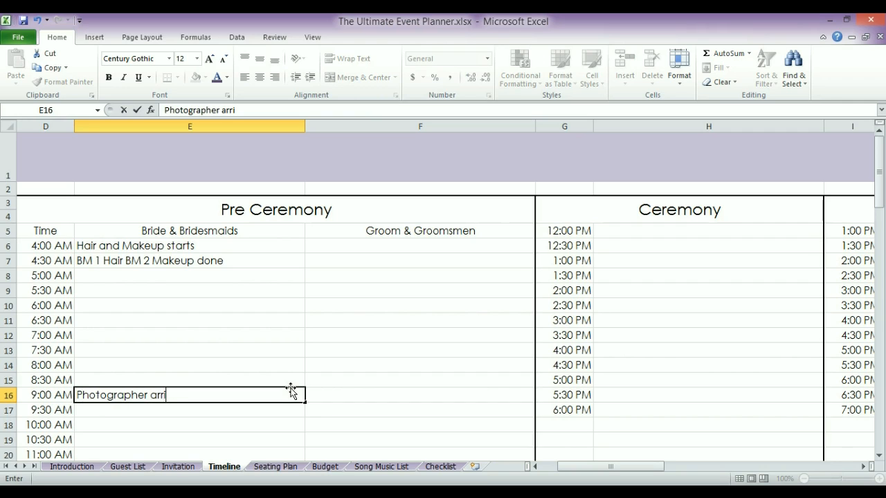
pyautogui.write('ves')
pyautogui.press('Return')
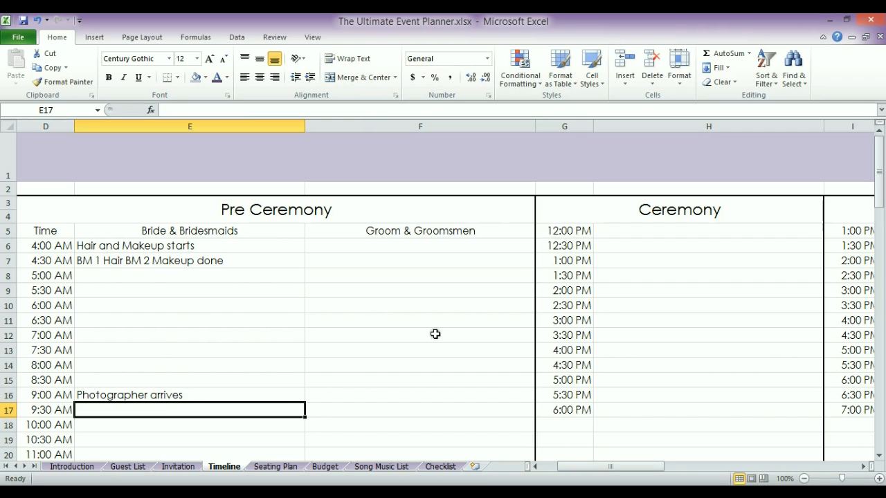
# Scroll to the Ceremony section and select cell H5 beside 12:00 PM
pyautogui.moveTo(879, 191); pyautogui.dragTo(877, 209)
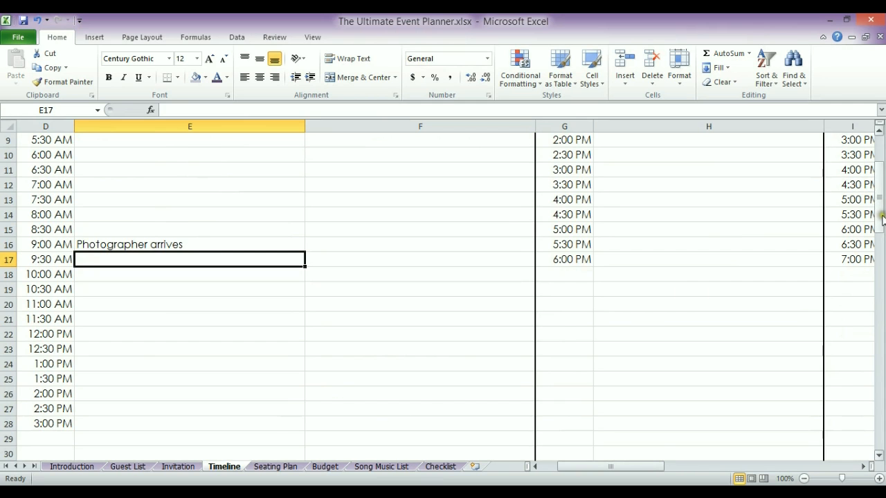
pyautogui.moveTo(880, 198); pyautogui.dragTo(882, 188)
pyautogui.moveTo(601, 468)
pyautogui.mouseDown()
pyautogui.moveTo(615, 468)
pyautogui.moveTo(603, 469)
pyautogui.mouseUp()
pyautogui.click(562, 235)
pyautogui.press('Down')
pyautogui.press('Down')
pyautogui.press('Up')
pyautogui.press('Up')
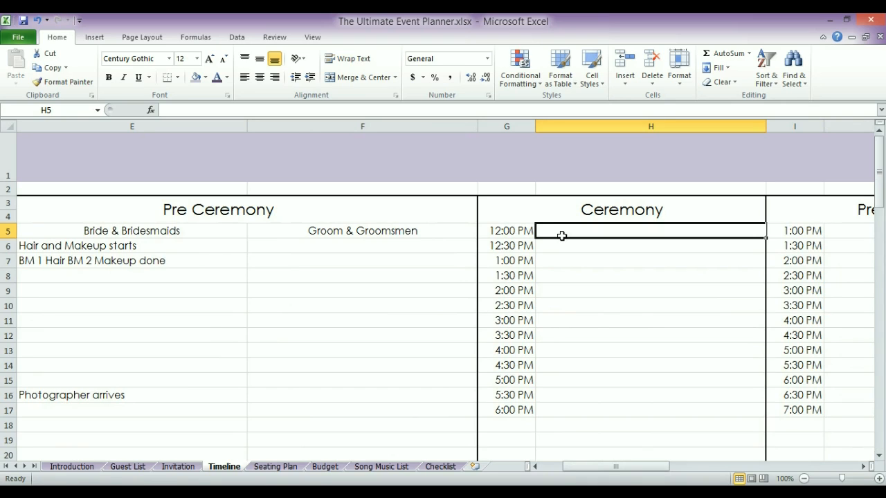
# Scroll right to reveal the empty Pre Reception (1:00–7:00 PM) and Reception sections
pyautogui.press('Down')
pyautogui.press('Down')
pyautogui.moveTo(593, 469); pyautogui.dragTo(603, 472)
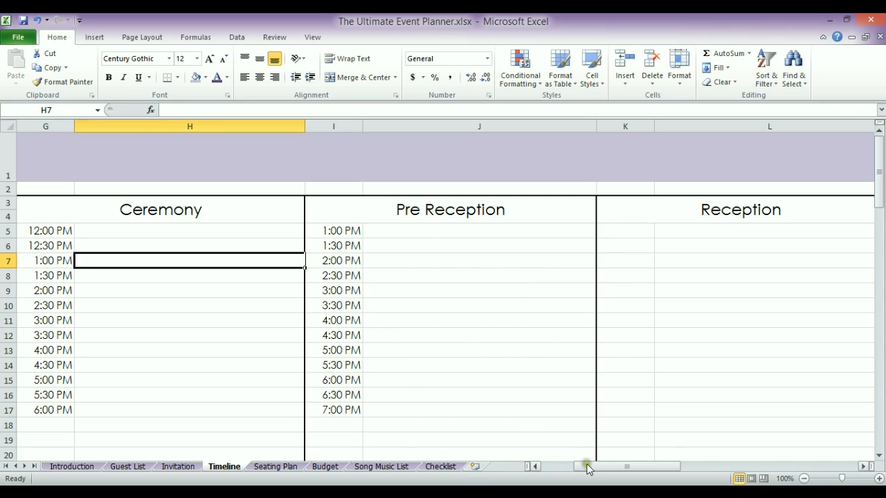
pyautogui.moveTo(589, 466); pyautogui.dragTo(600, 470)
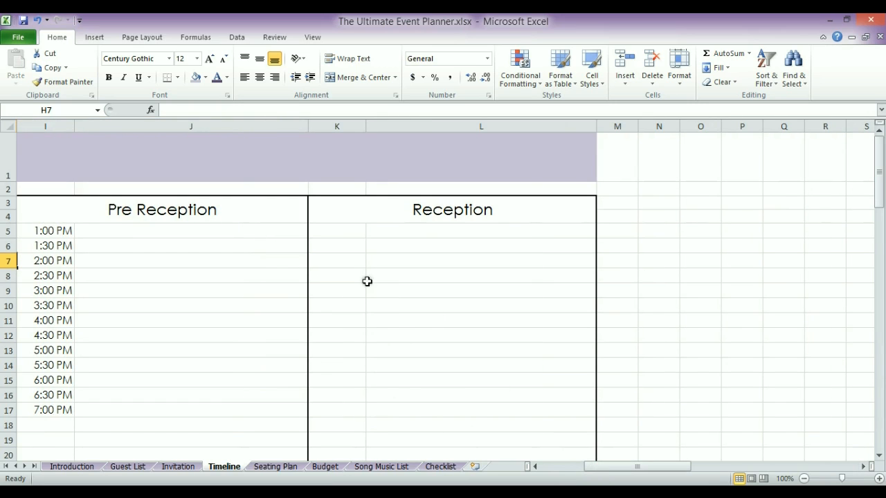
# Enter 5:00 PM in K5 and 5:15 PM in K6 as the first Reception times
pyautogui.click(344, 236)
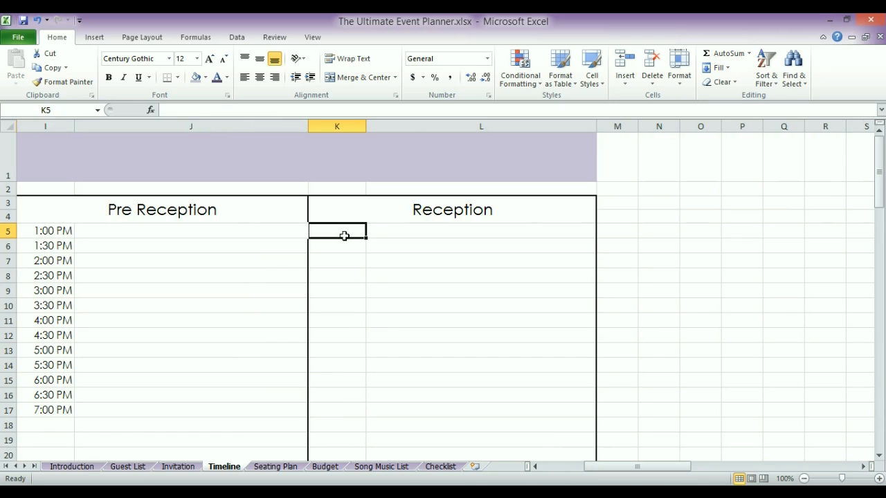
pyautogui.write('5')
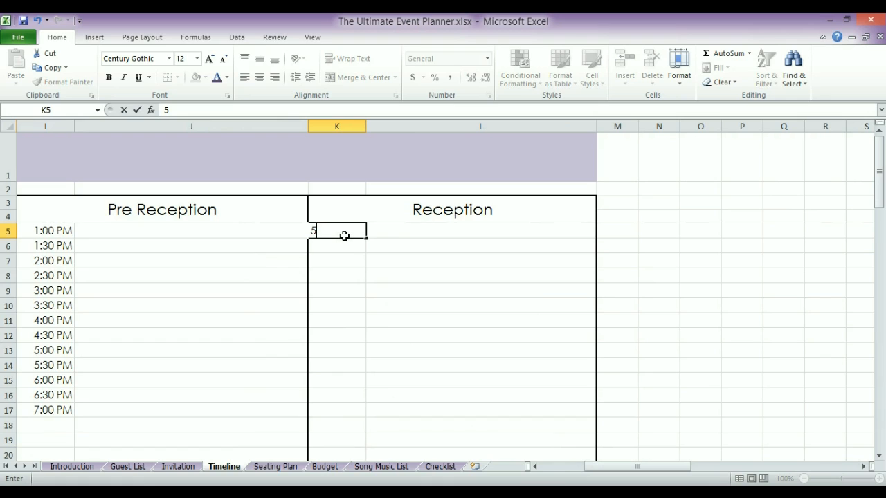
pyautogui.write(':00 Pm')
pyautogui.press('Return')
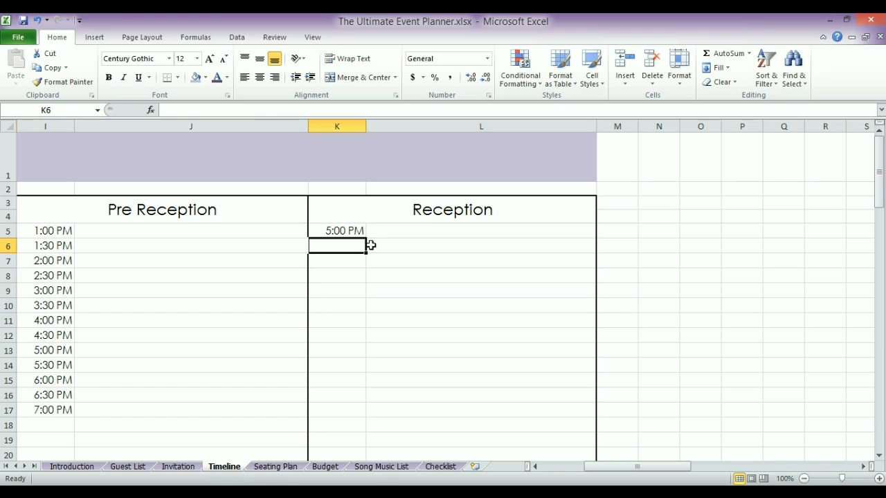
pyautogui.write('5')
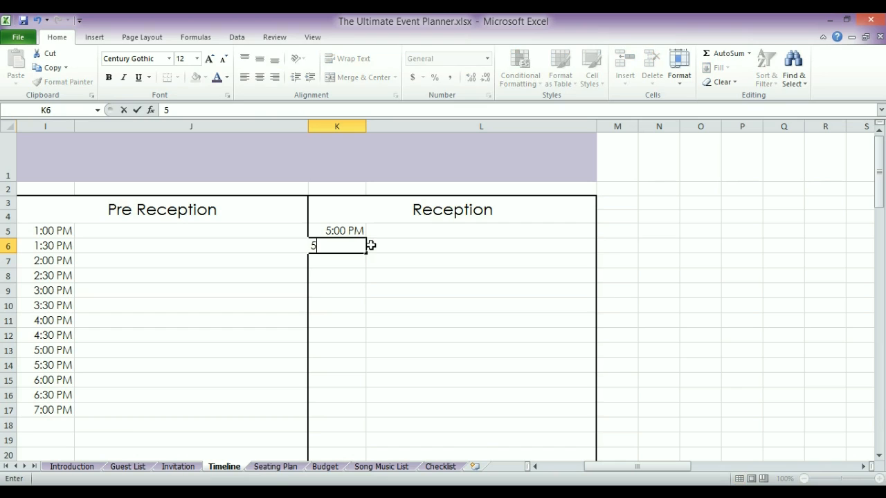
pyautogui.write(':15 Pm')
pyautogui.press('Return')
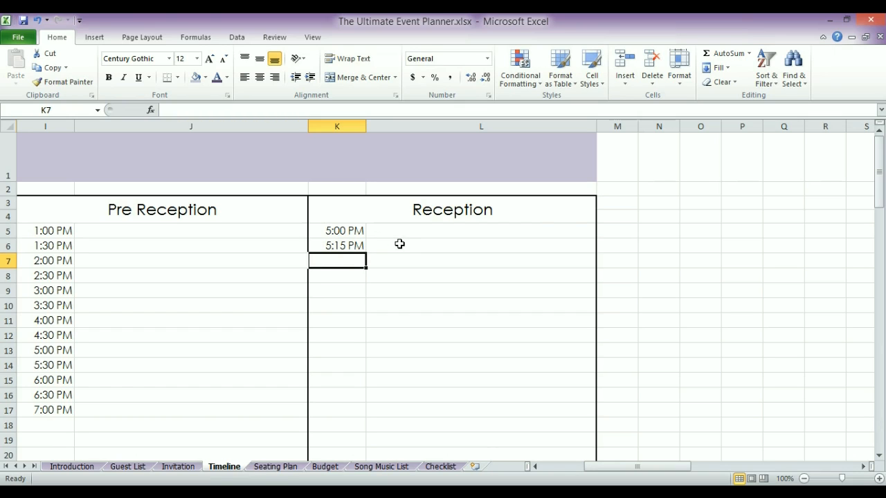
# Extend the 15-minute time series from K5:K6 down to 12:00 AM in row 33
pyautogui.moveTo(344, 231); pyautogui.dragTo(351, 246)
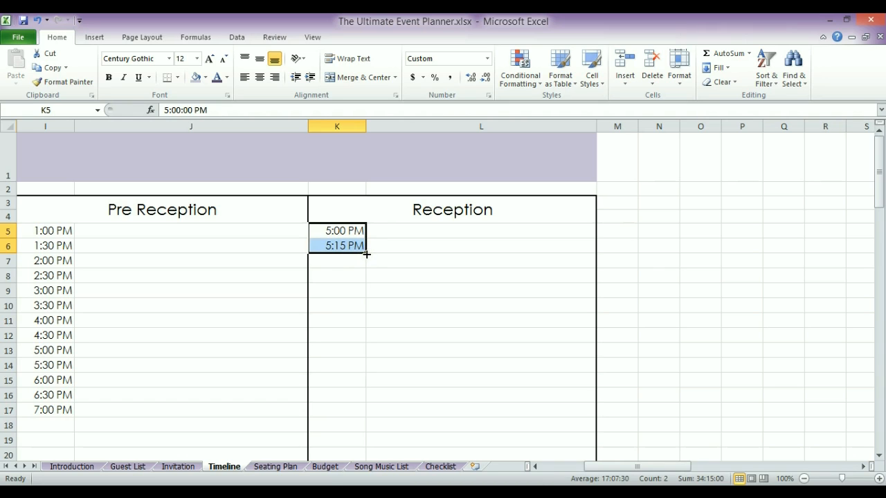
pyautogui.moveTo(366, 254); pyautogui.dragTo(370, 416)
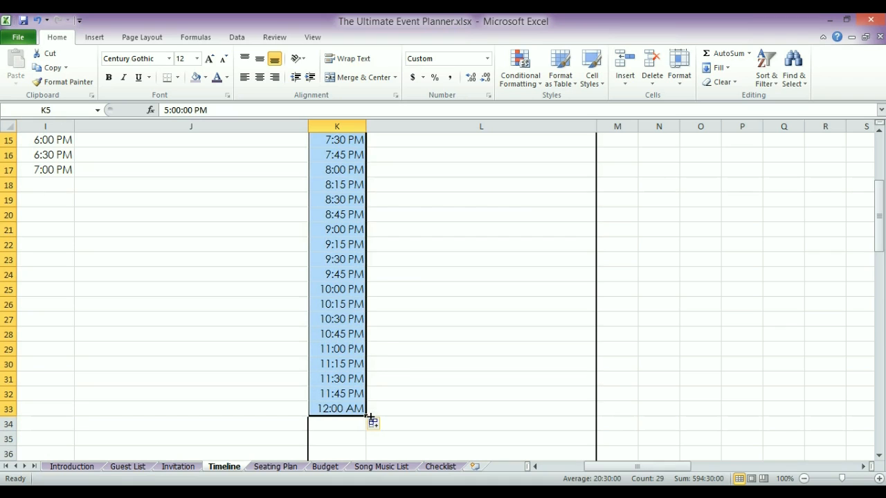
pyautogui.click(439, 385)
pyautogui.moveTo(879, 250); pyautogui.dragTo(876, 198)
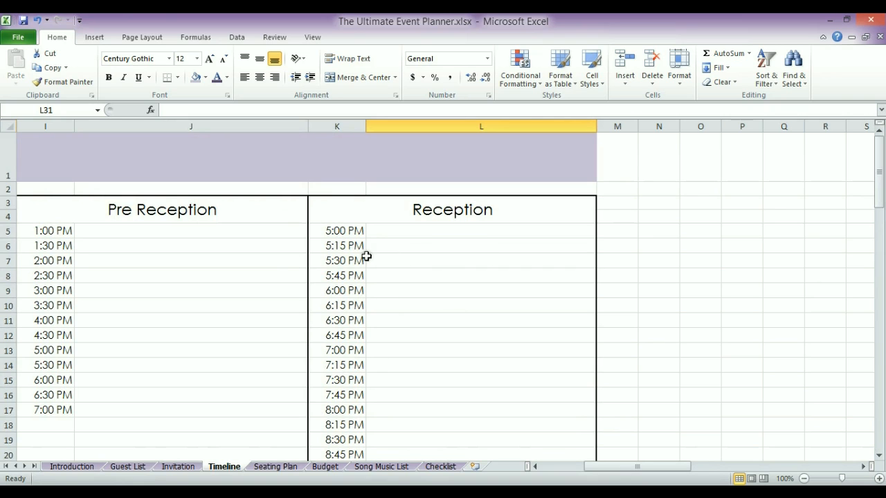
pyautogui.click(659, 350)
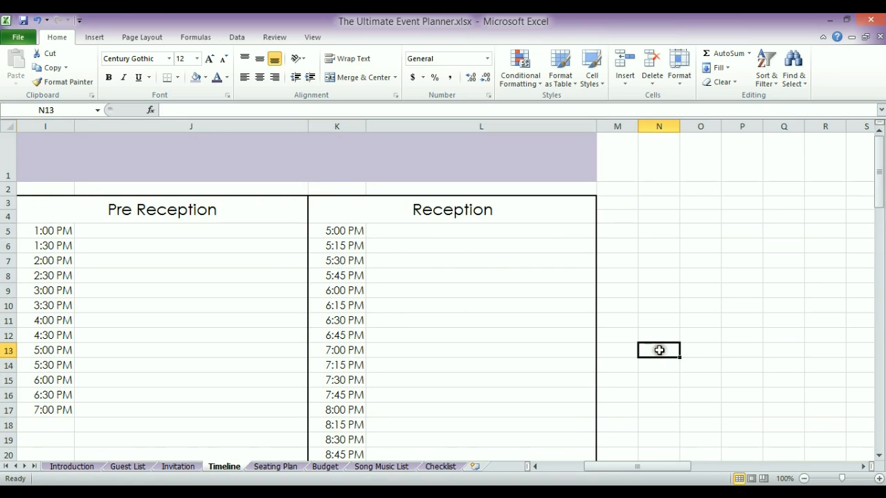
pyautogui.moveTo(873, 192)
pyautogui.mouseDown()
pyautogui.moveTo(874, 232)
pyautogui.moveTo(868, 192)
pyautogui.mouseUp()
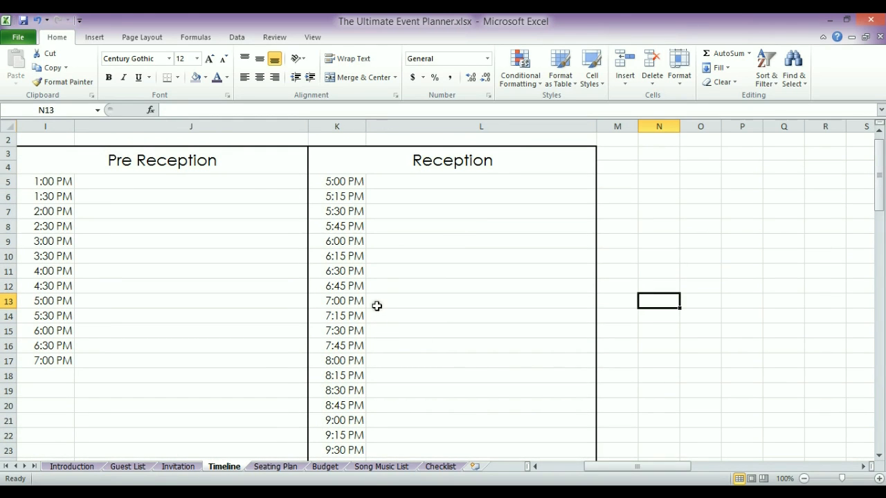
pyautogui.click(372, 276)
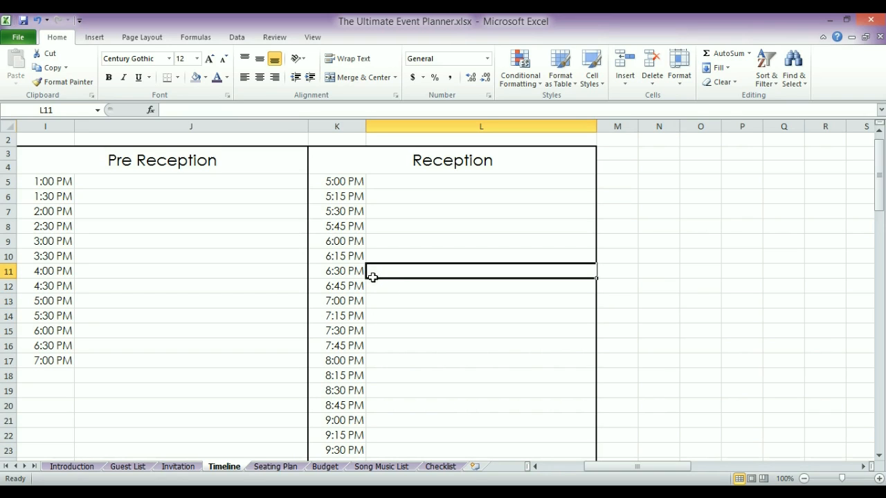
pyautogui.write('Bridal Pa')
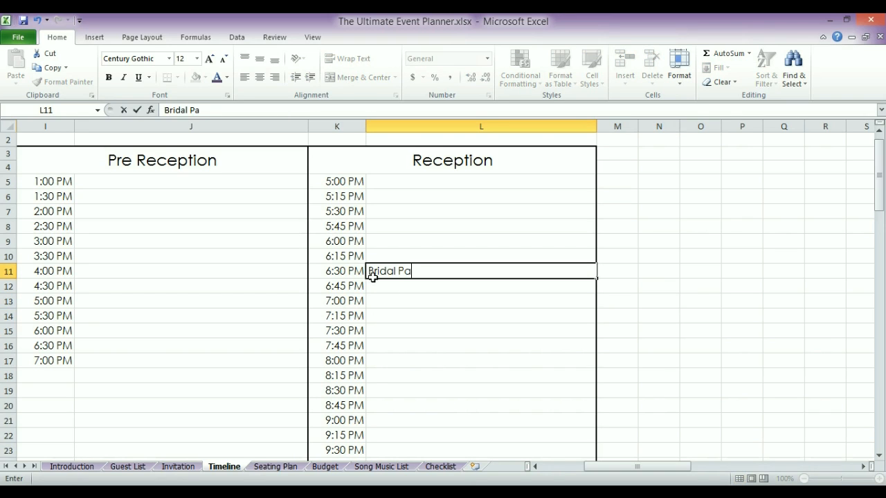
pyautogui.write('rty Enter')
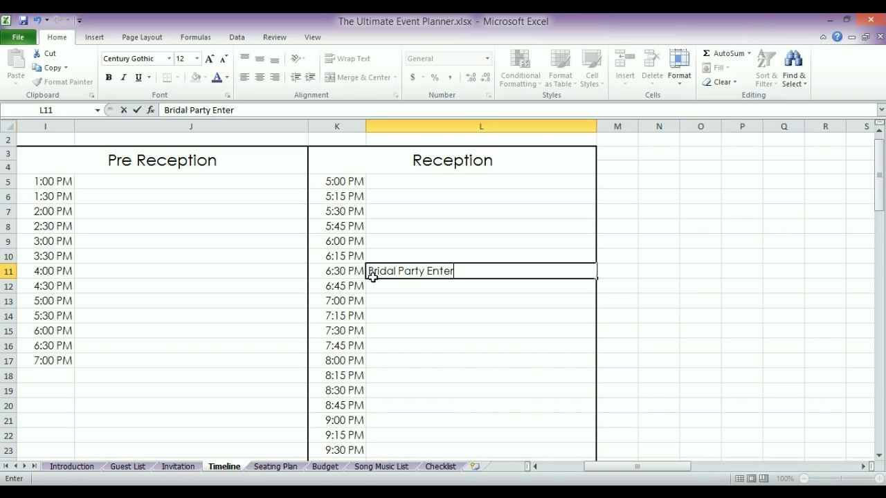
pyautogui.write('s')
pyautogui.write('BM5')
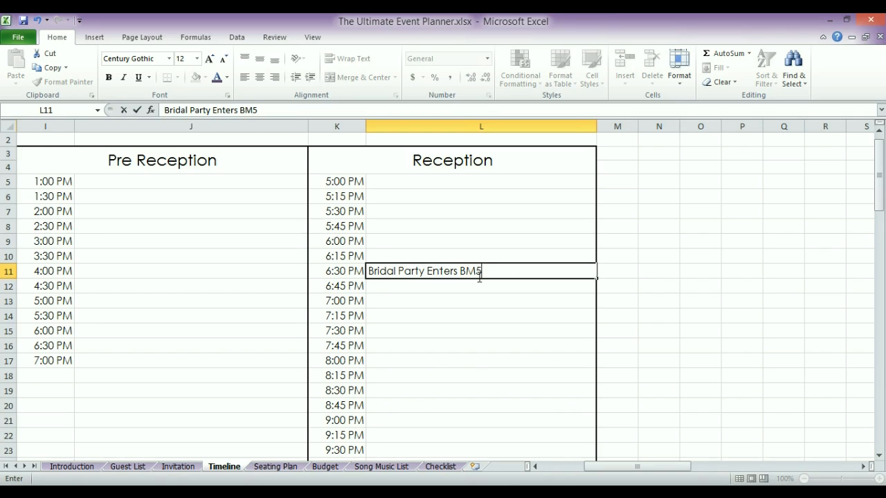
pyautogui.write(' & GM 5')
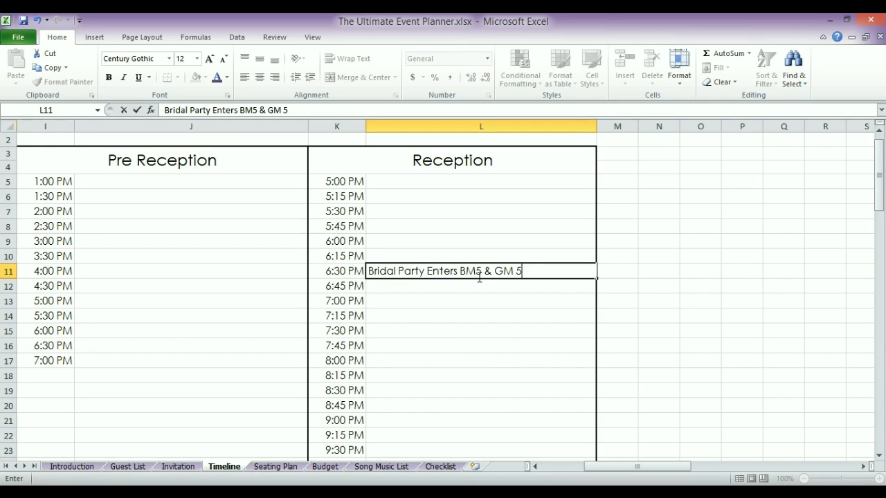
pyautogui.press('Return')
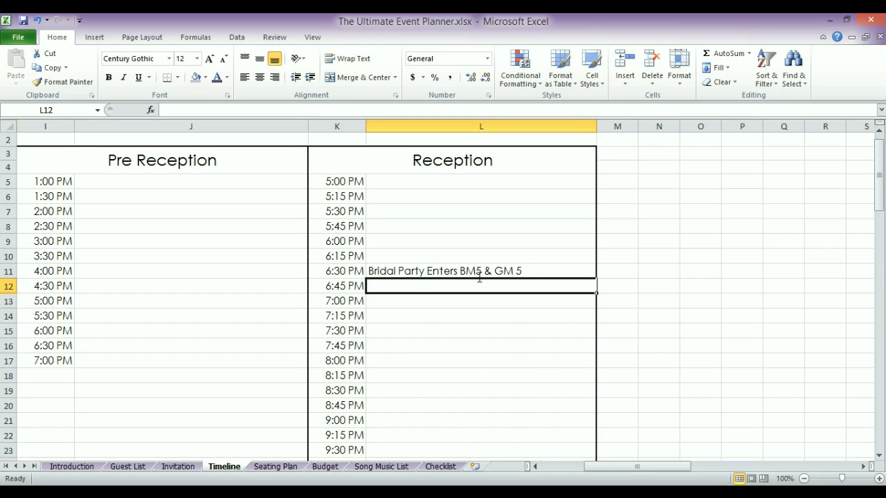
pyautogui.click(471, 270)
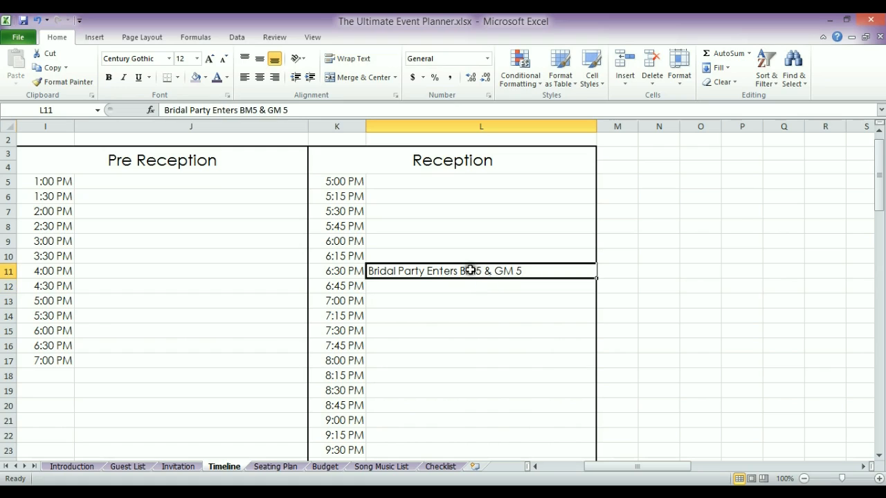
pyautogui.press('Delete')
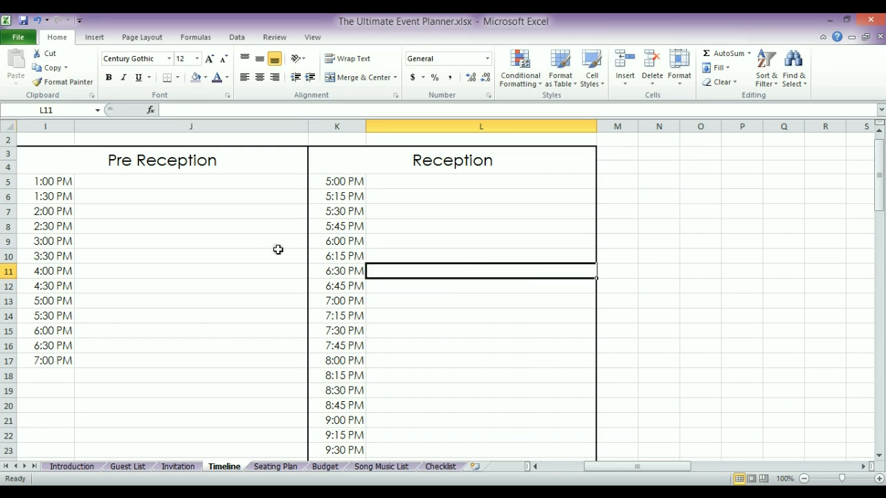
pyautogui.moveTo(610, 467); pyautogui.dragTo(566, 467)
# Scroll through the Wedding Budget Planner sections and return to the top of the sheet
pyautogui.moveTo(878, 207); pyautogui.dragTo(878, 197)
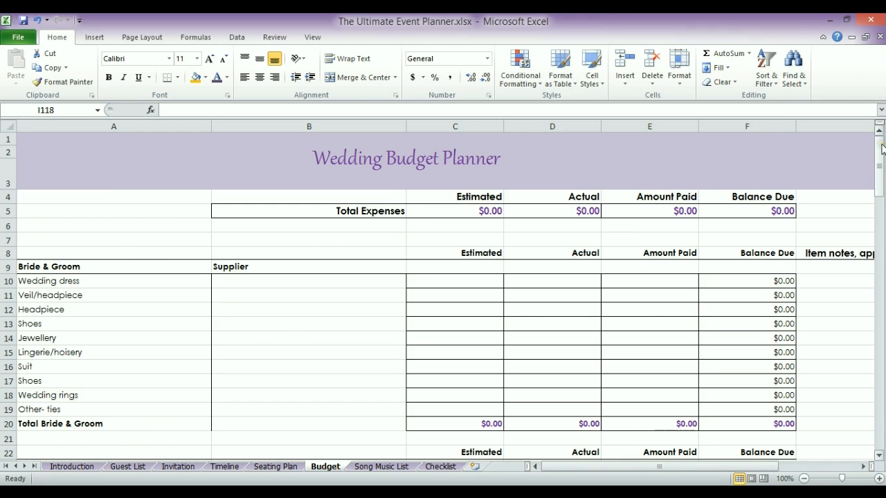
pyautogui.moveTo(881, 148); pyautogui.dragTo(876, 365)
pyautogui.moveTo(874, 383); pyautogui.dragTo(858, 143)
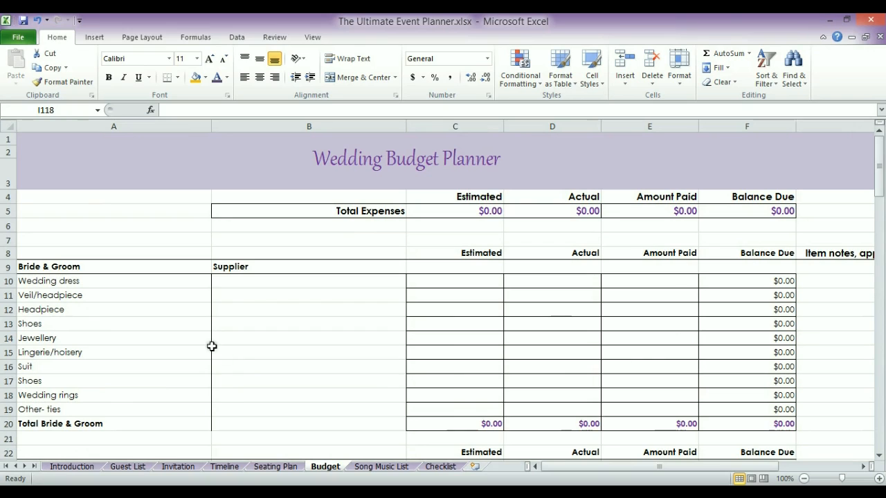
# Enter 'Bridal House - Stella York 6562' as the Wedding dress supplier
pyautogui.click(275, 283)
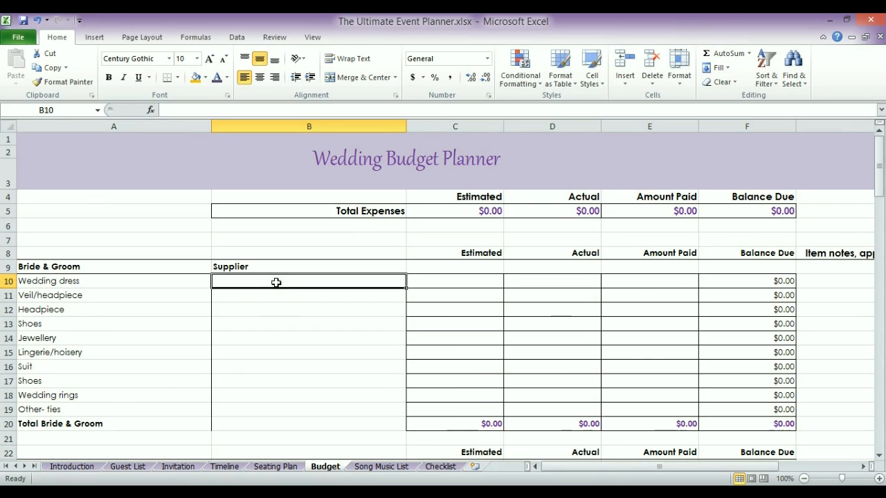
pyautogui.write('Bridal House - Ste')
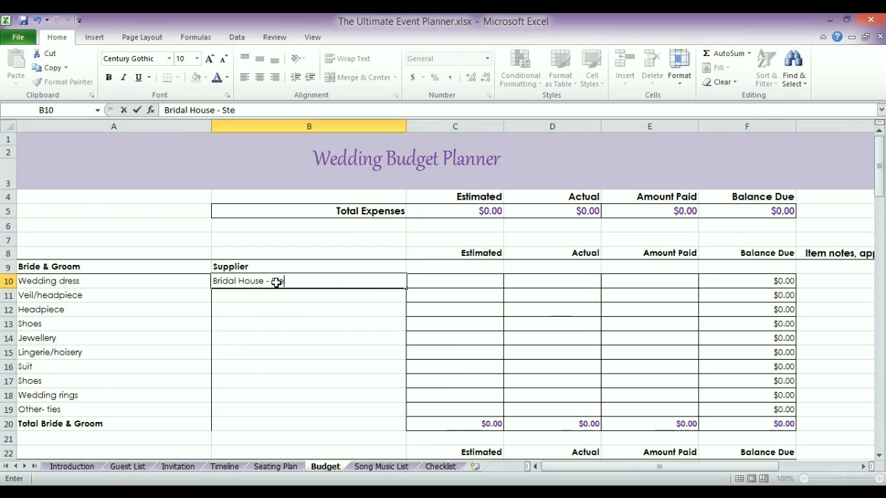
pyautogui.write('lla York ')
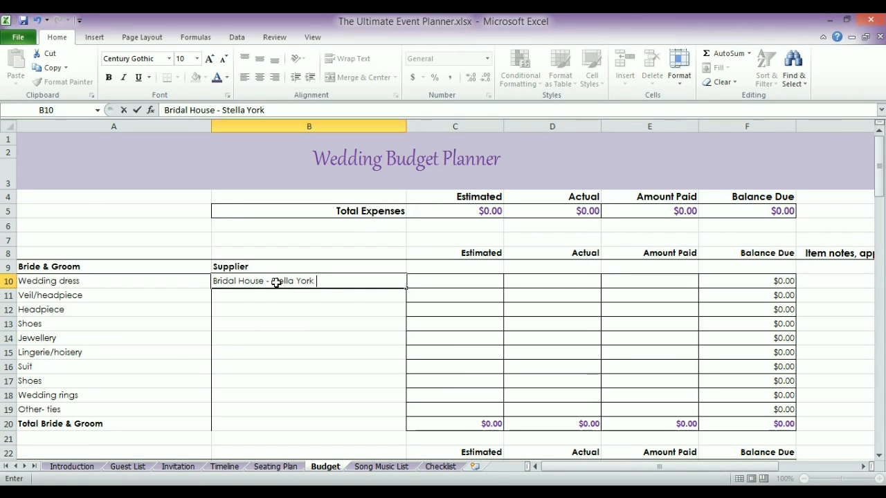
pyautogui.write('6562')
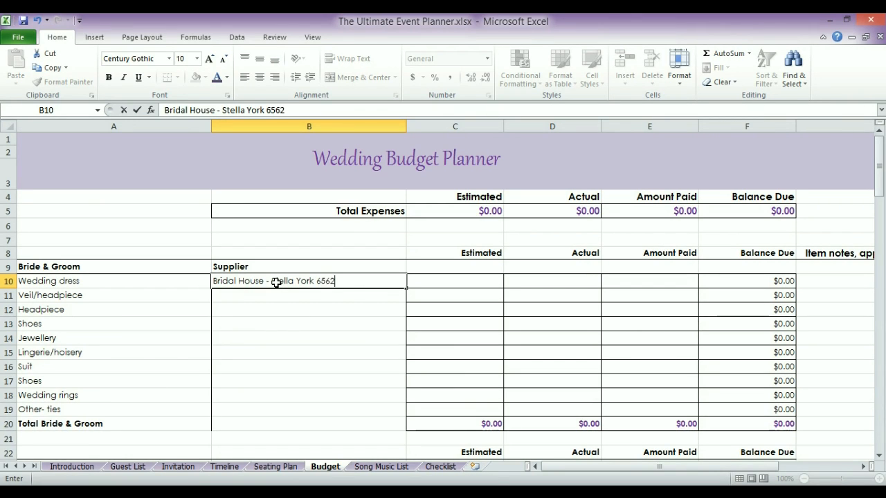
pyautogui.press('Return')
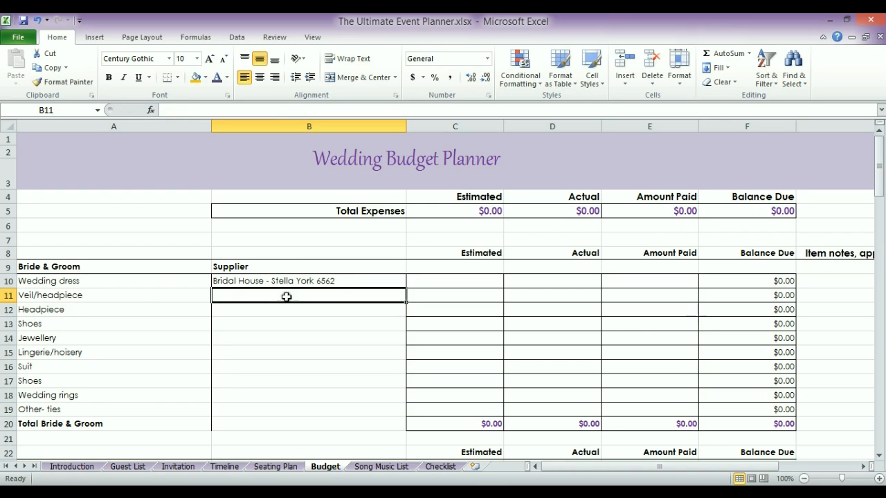
# Set the Wedding dress estimated cost in C10 to $2,000.00
pyautogui.click(444, 281)
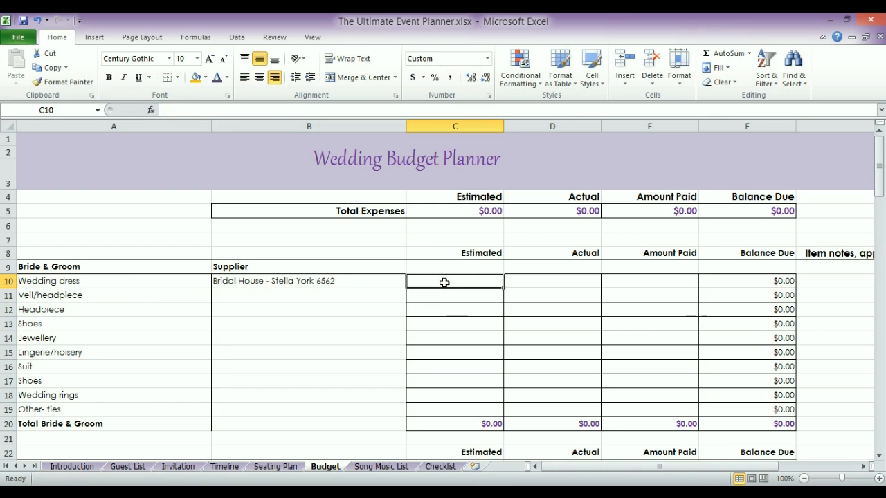
pyautogui.write('2000')
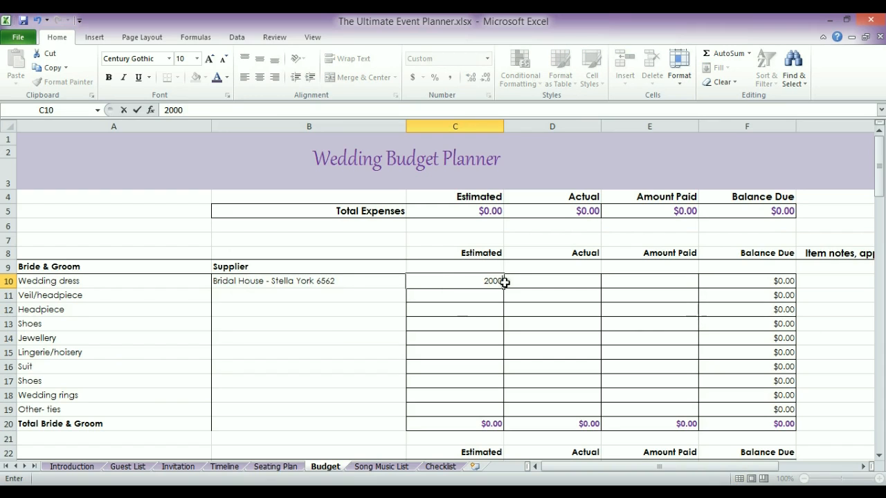
pyautogui.press('Return')
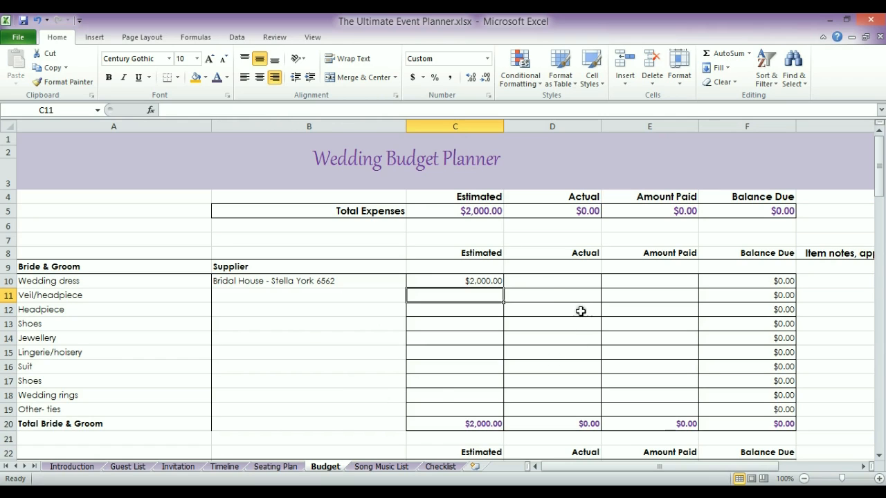
# Enter a $1,800.00 actual cost in D10 and a $250.00 payment in E10 for the Wedding dress
pyautogui.click(541, 282)
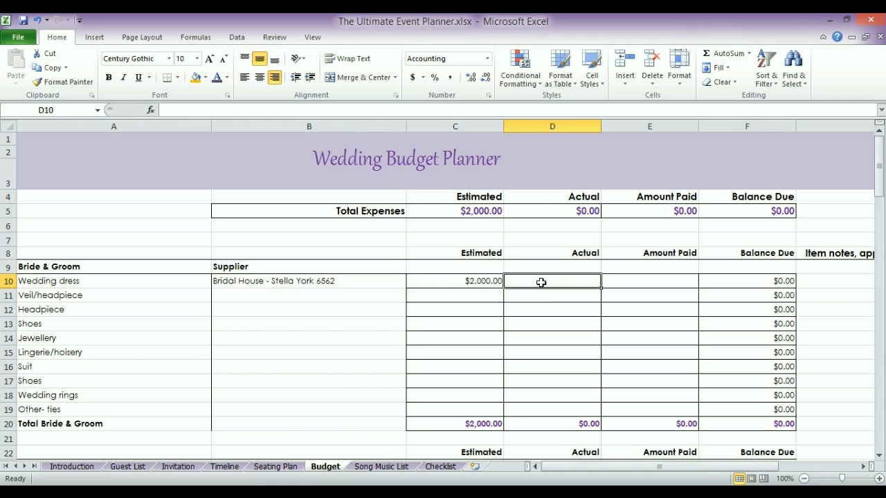
pyautogui.write('1800')
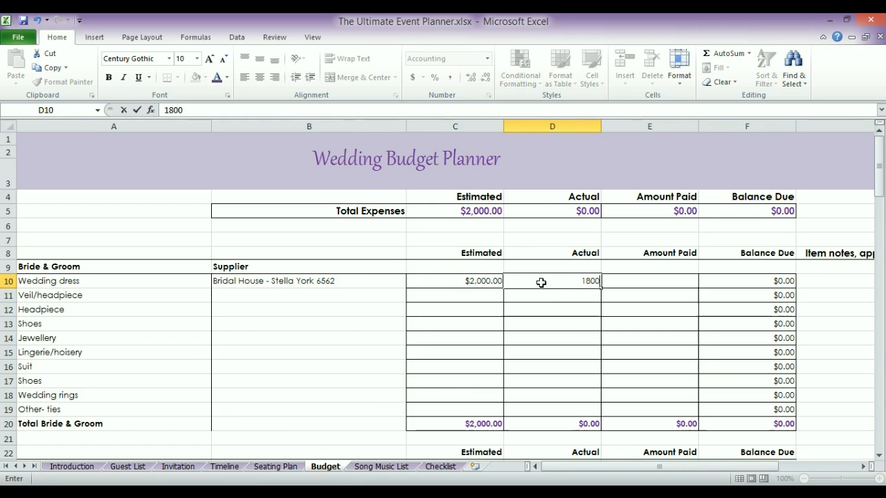
pyautogui.press('Return')
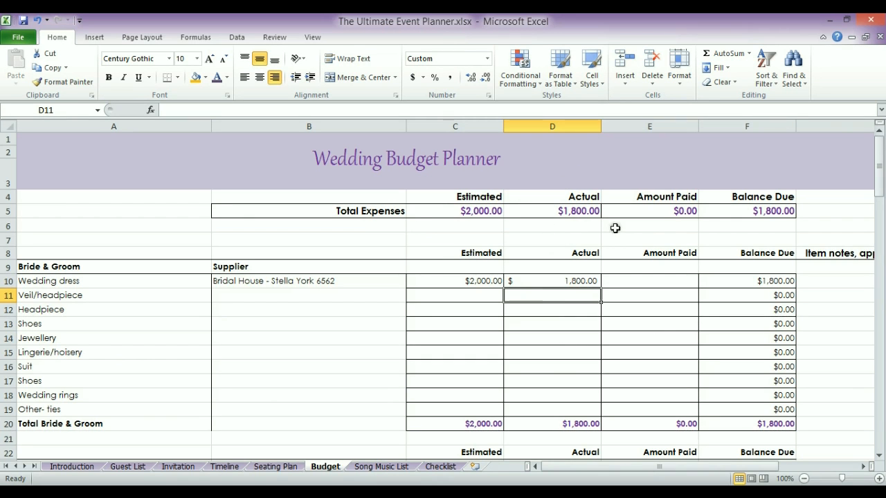
pyautogui.moveTo(876, 162); pyautogui.dragTo(877, 216)
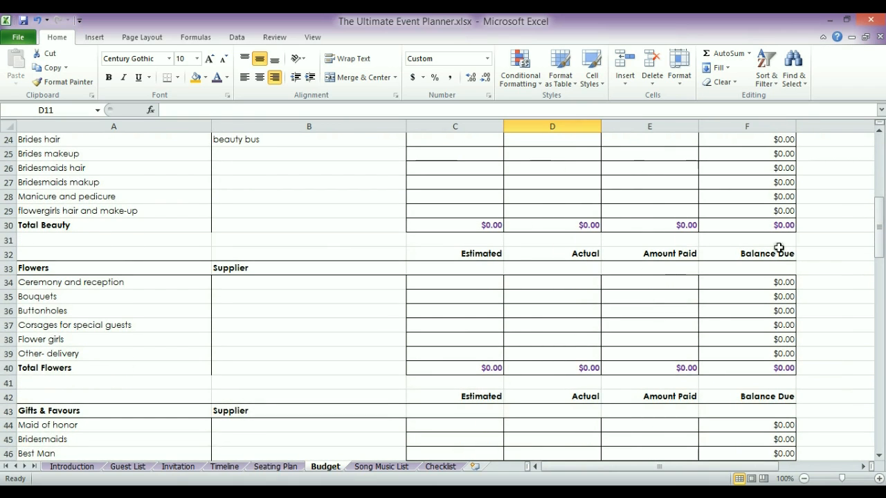
pyautogui.moveTo(876, 217); pyautogui.dragTo(872, 142)
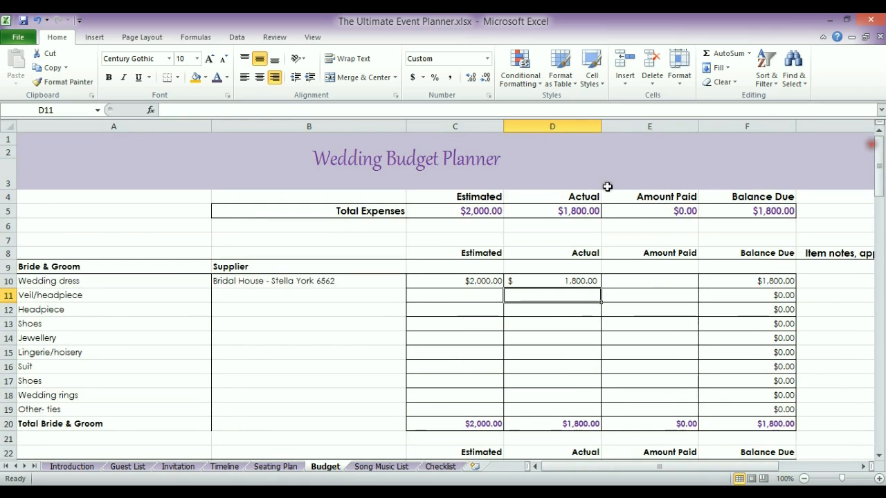
pyautogui.click(618, 282)
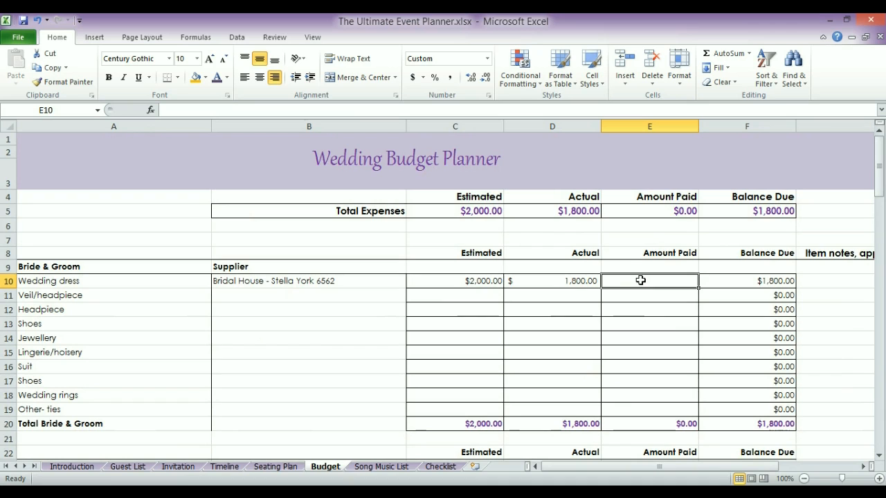
pyautogui.write('250')
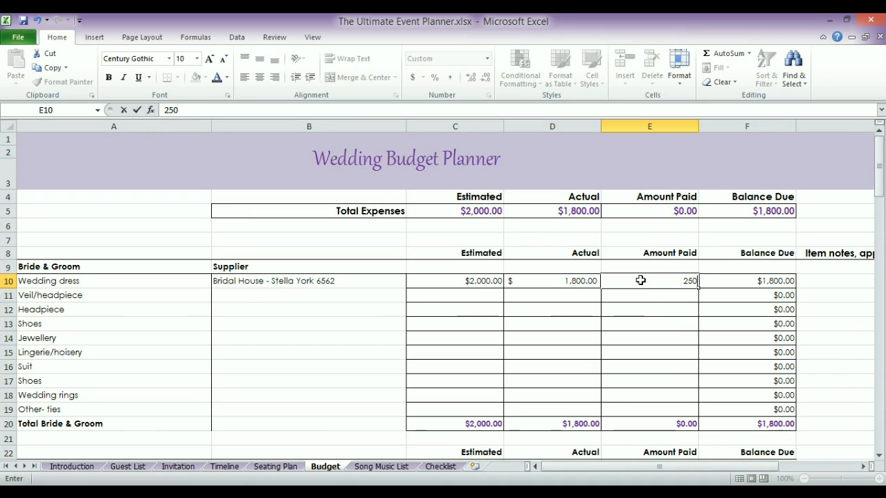
pyautogui.press('Return')
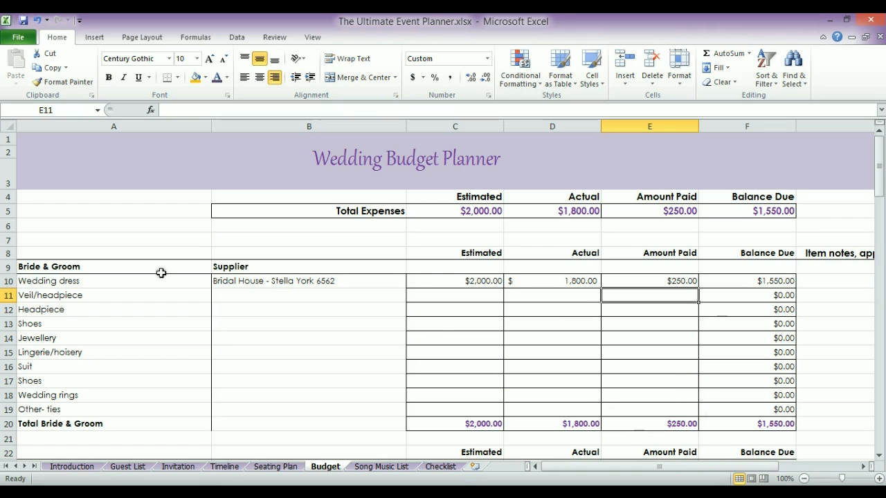
pyautogui.moveTo(879, 166); pyautogui.dragTo(880, 365)
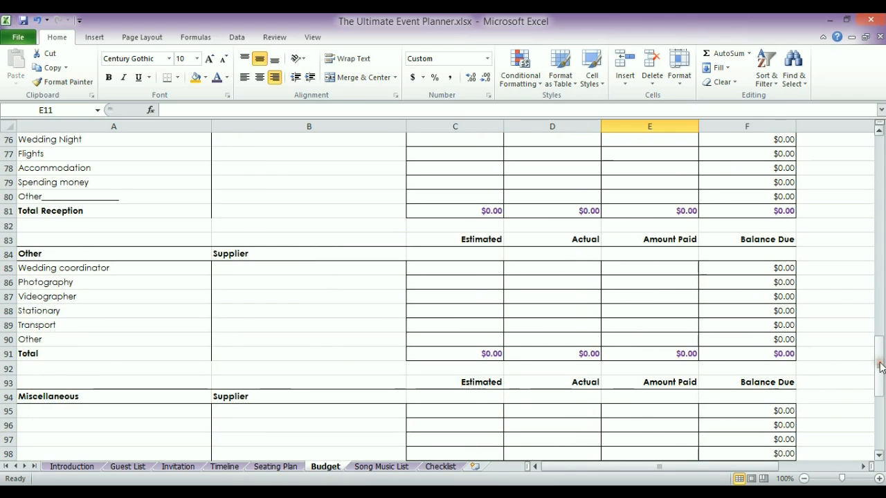
# Enter Stretch Hummer as the Transport supplier in B89
pyautogui.click(85, 328)
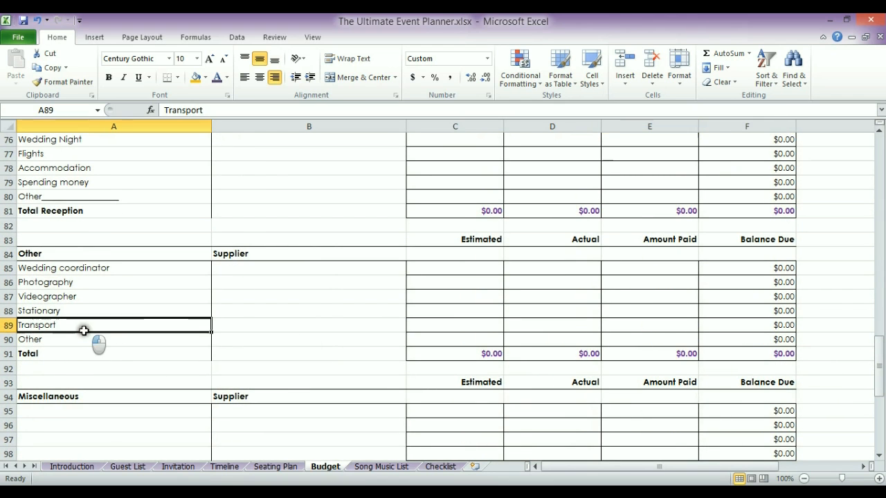
pyautogui.click(281, 328)
pyautogui.write('Hummer')
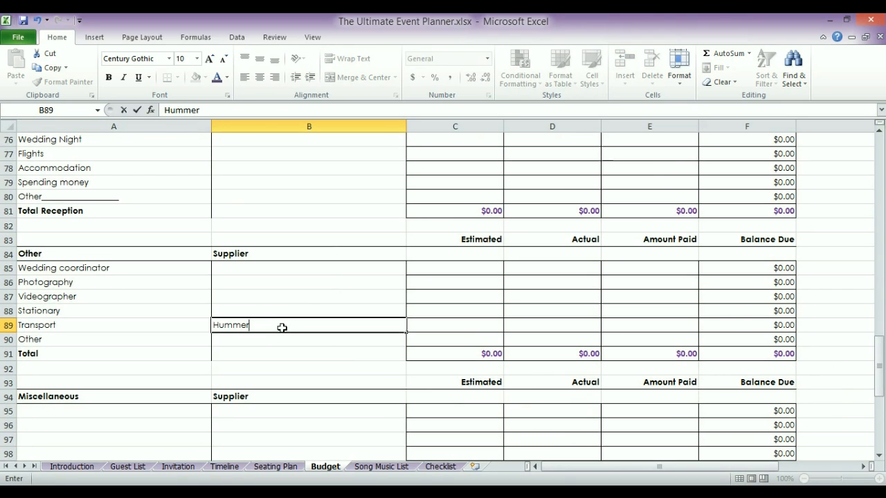
pyautogui.press('Left')
pyautogui.click(282, 328)
pyautogui.doubleClick(281, 327)
pyautogui.press('BackSpace')
pyautogui.press('BackSpace')
pyautogui.press('BackSpace')
pyautogui.press('BackSpace')
pyautogui.press('BackSpace')
pyautogui.press('BackSpace')
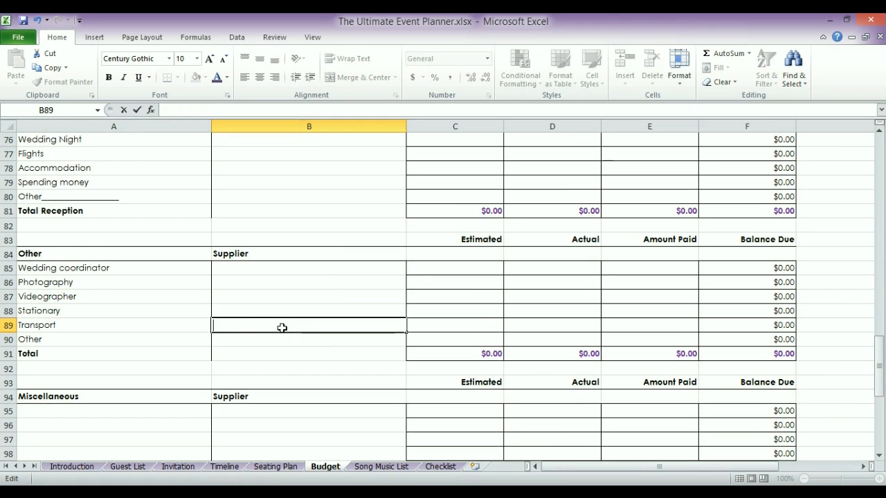
pyautogui.write('Stretch Hummer')
pyautogui.press('Return')
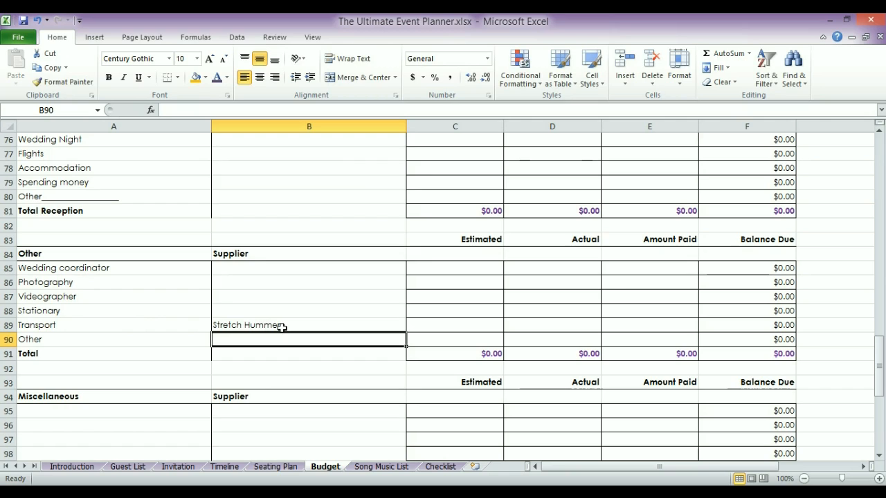
# Enter the Transport amounts: $800.00 estimated, $1,200.00 actual and $600.00 paid
pyautogui.click(461, 325)
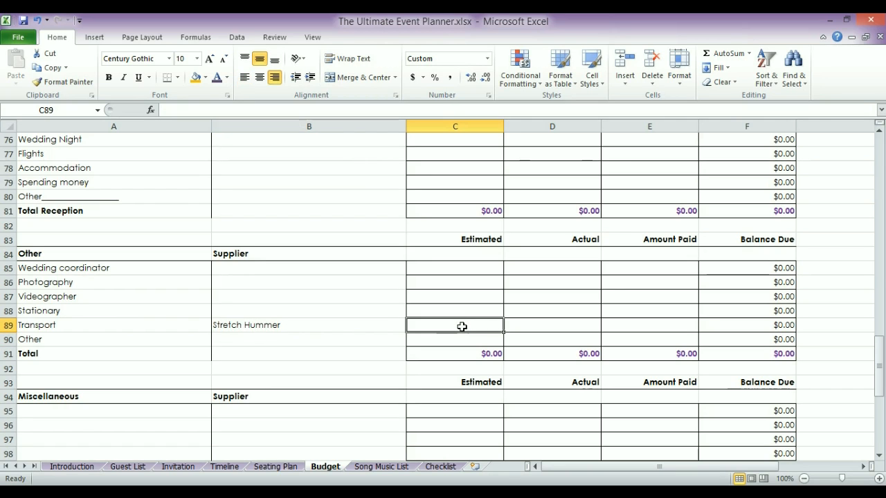
pyautogui.write('800')
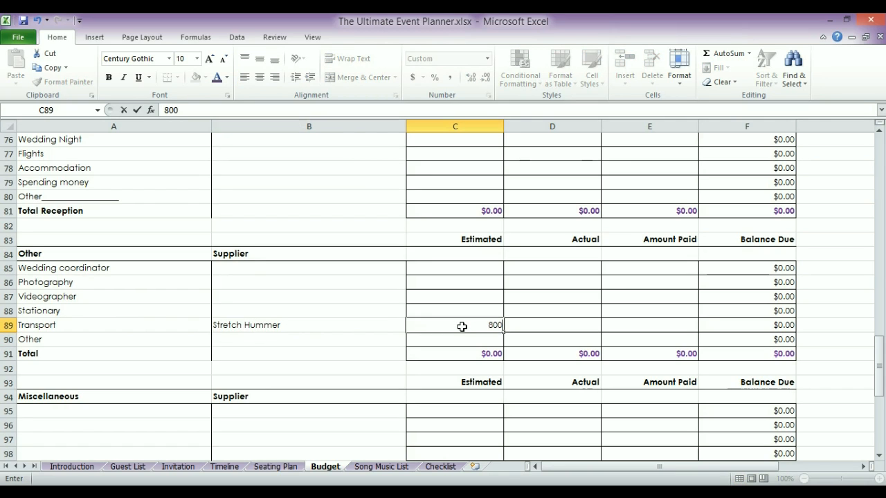
pyautogui.press('Return')
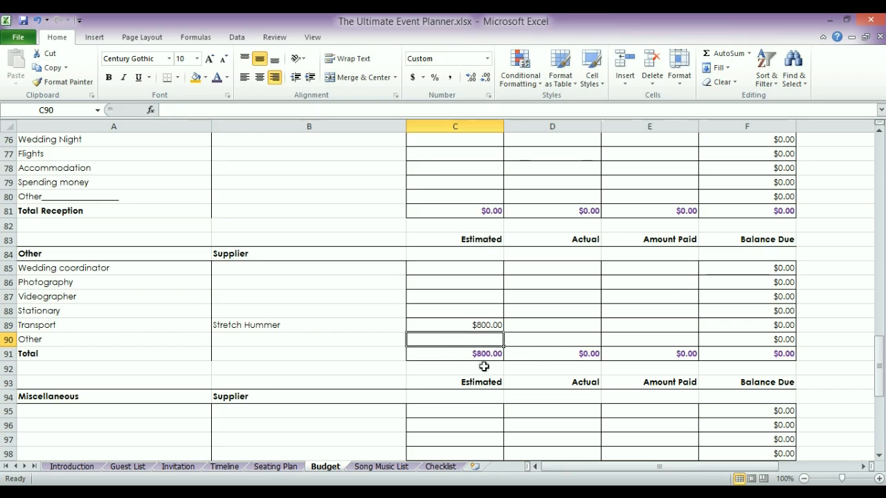
pyautogui.press('Right')
pyautogui.press('Up')
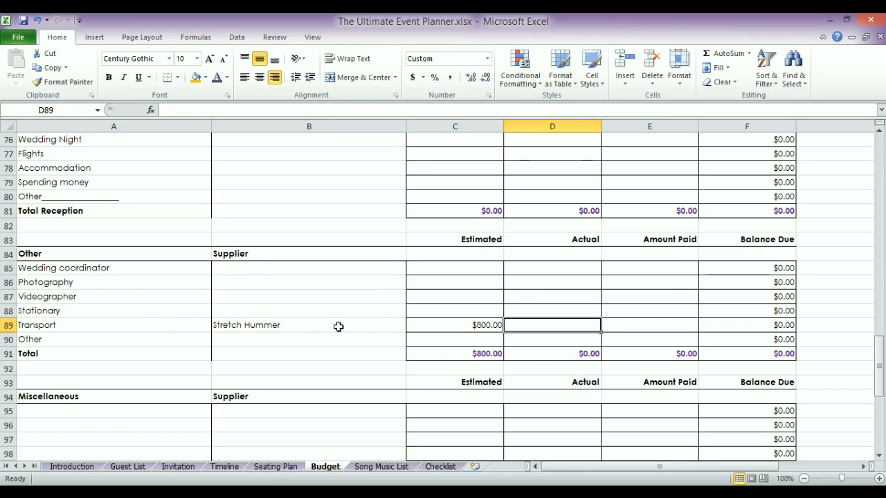
pyautogui.write('1200')
pyautogui.press('Return')
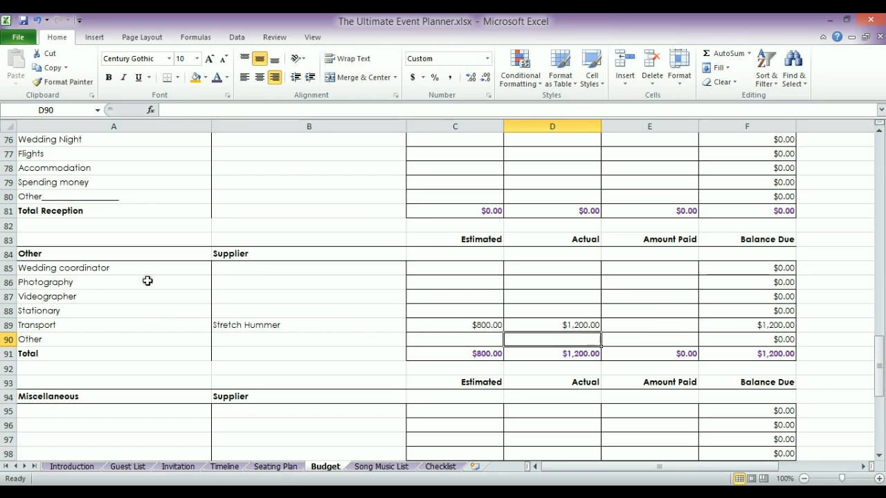
pyautogui.click(626, 323)
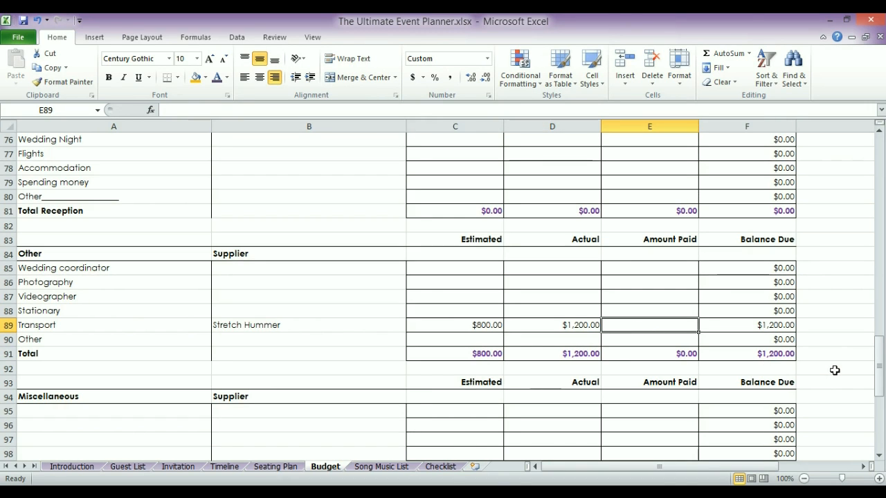
pyautogui.write('600')
pyautogui.press('Return')
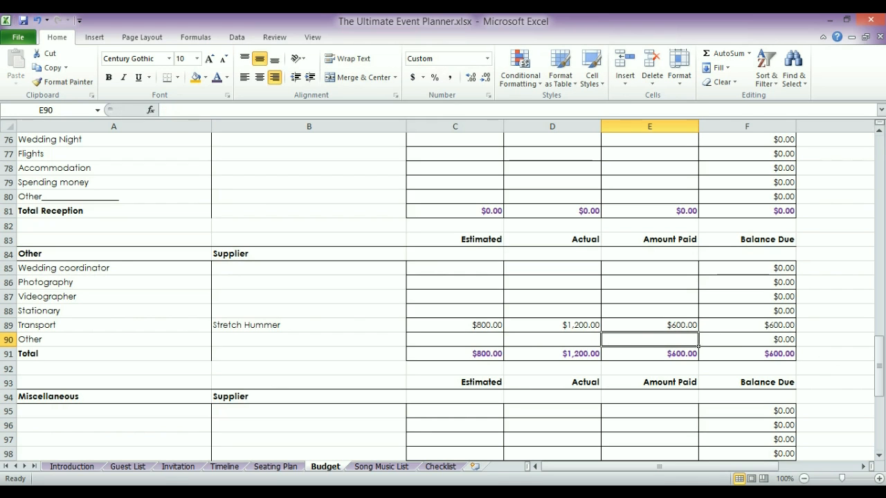
pyautogui.moveTo(881, 357); pyautogui.dragTo(873, 135)
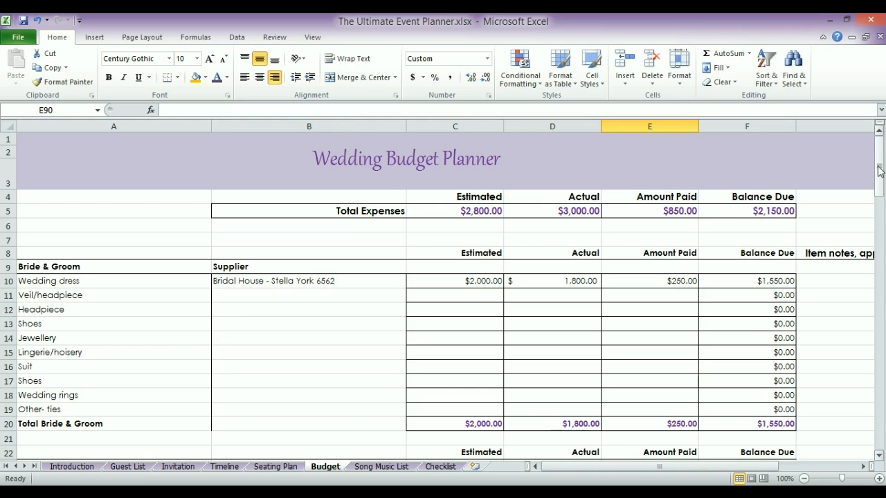
# Enter $150.00 as the Veil/headpiece estimated cost in C11
pyautogui.click(441, 294)
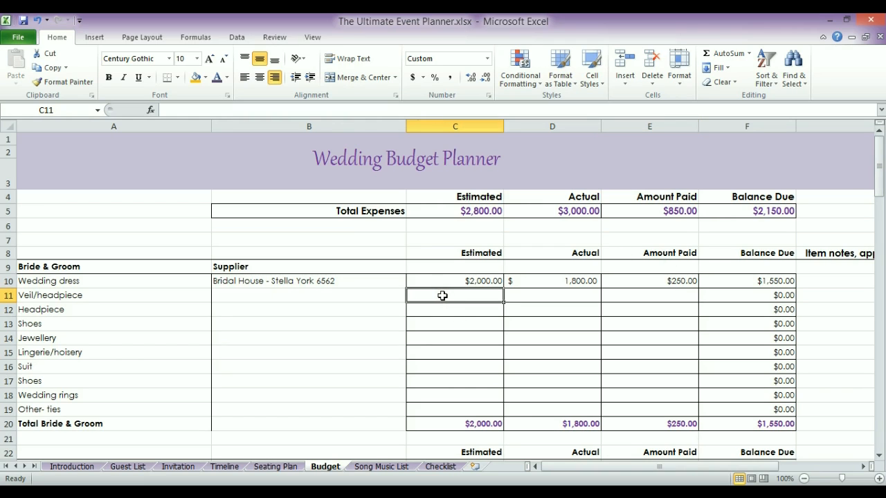
pyautogui.write('150')
pyautogui.press('Return')
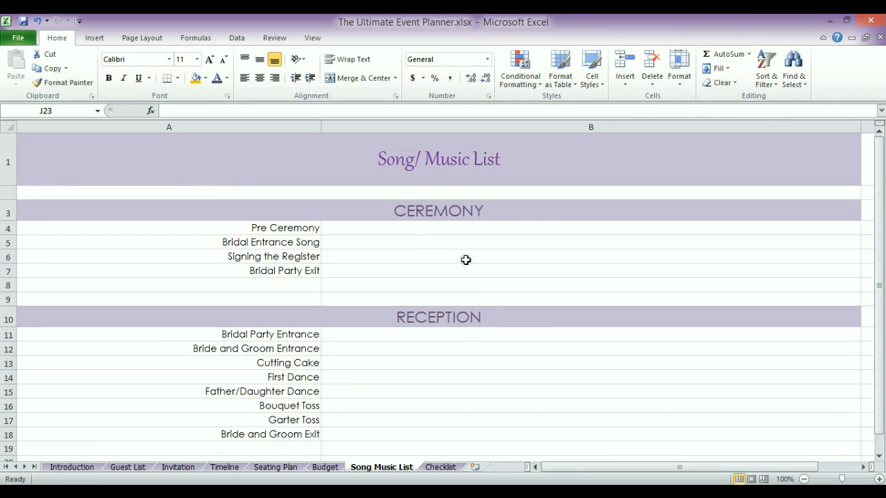
pyautogui.click(388, 214)
pyautogui.click(382, 325)
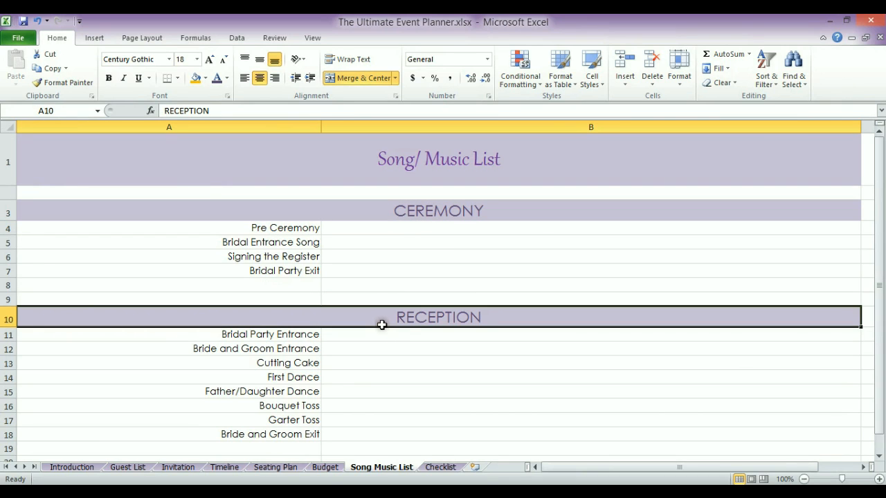
pyautogui.click(298, 228)
pyautogui.press('Tab')
pyautogui.press('Down')
pyautogui.press('Down')
pyautogui.press('Down')
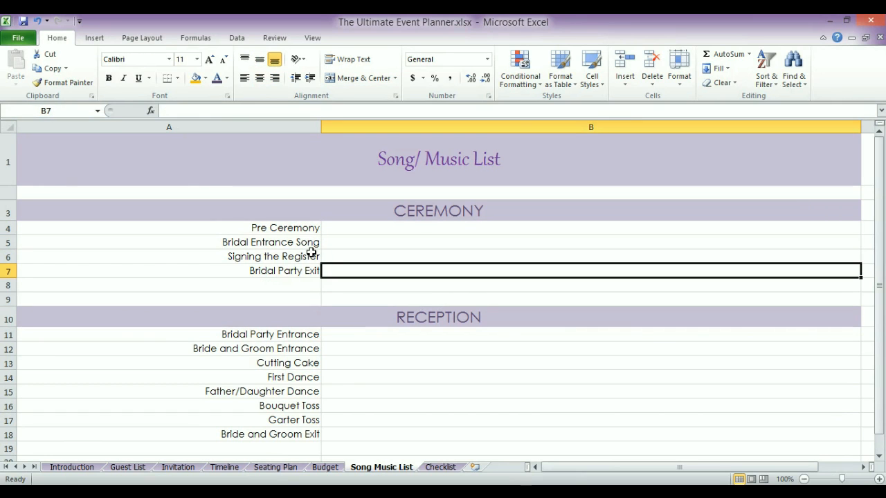
pyautogui.click(355, 336)
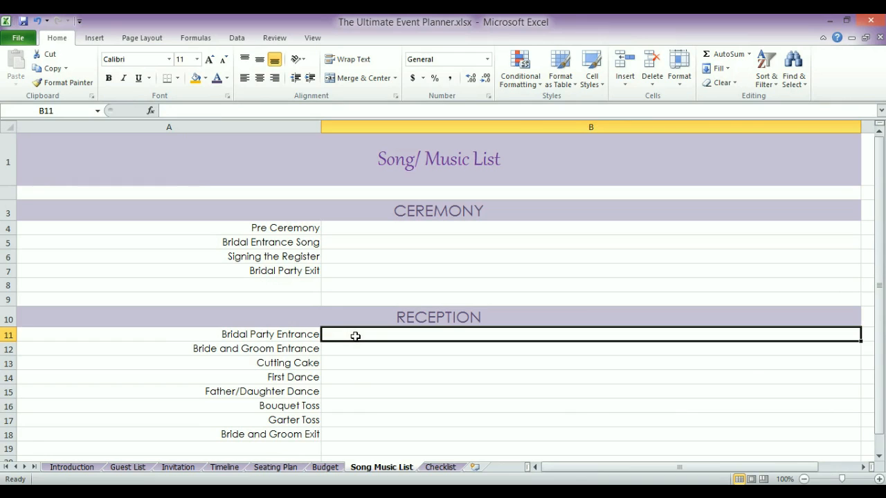
pyautogui.press('Down')
pyautogui.press('Down')
pyautogui.press('Down')
pyautogui.press('Down')
pyautogui.press('Down')
pyautogui.press('Down')
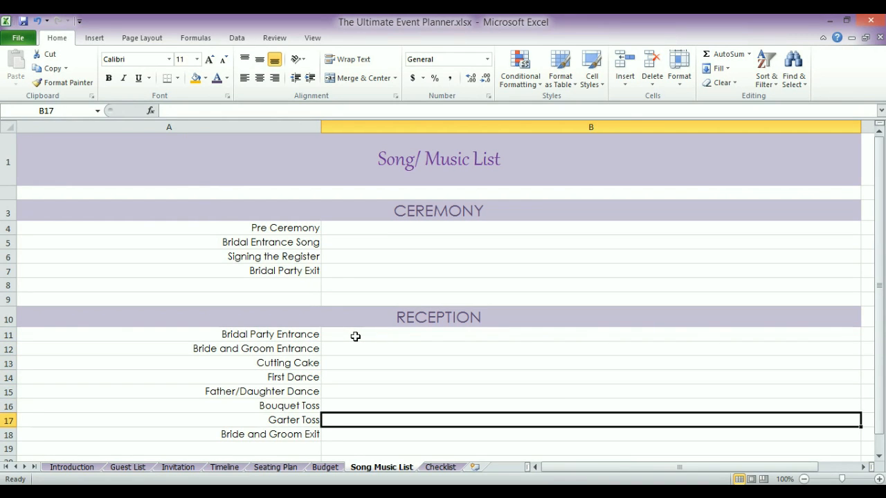
pyautogui.click(303, 284)
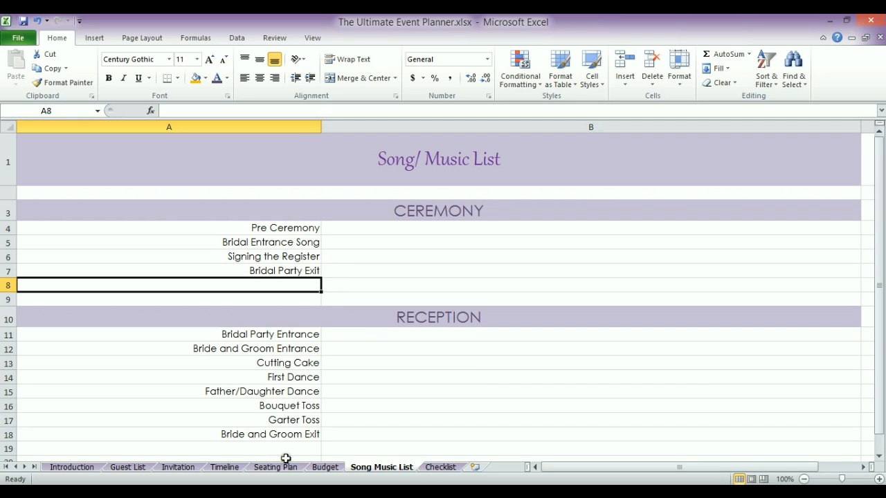
pyautogui.click(325, 469)
pyautogui.click(265, 337)
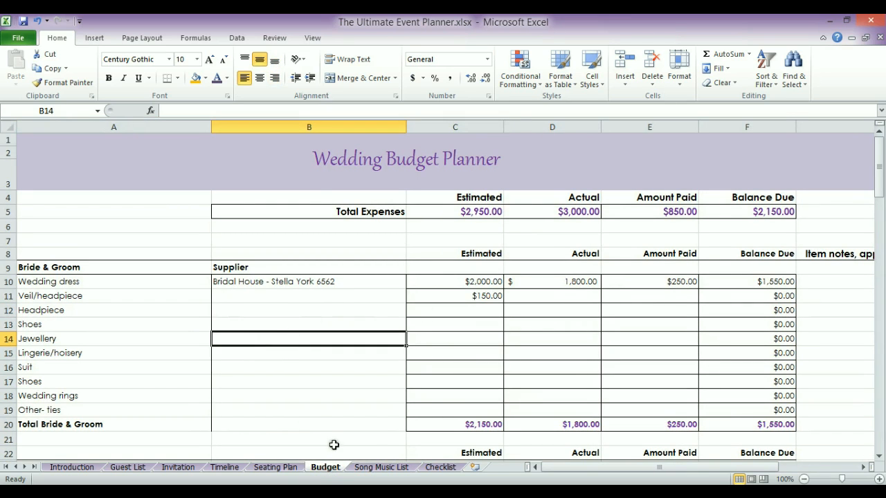
pyautogui.click(380, 468)
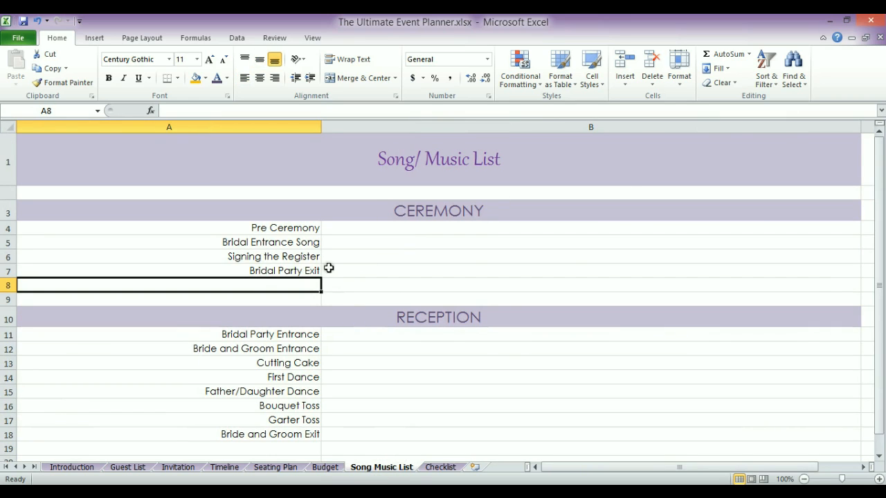
# Insert a blank sheet row in the Ceremony section, then a new column at column B
pyautogui.click(628, 88)
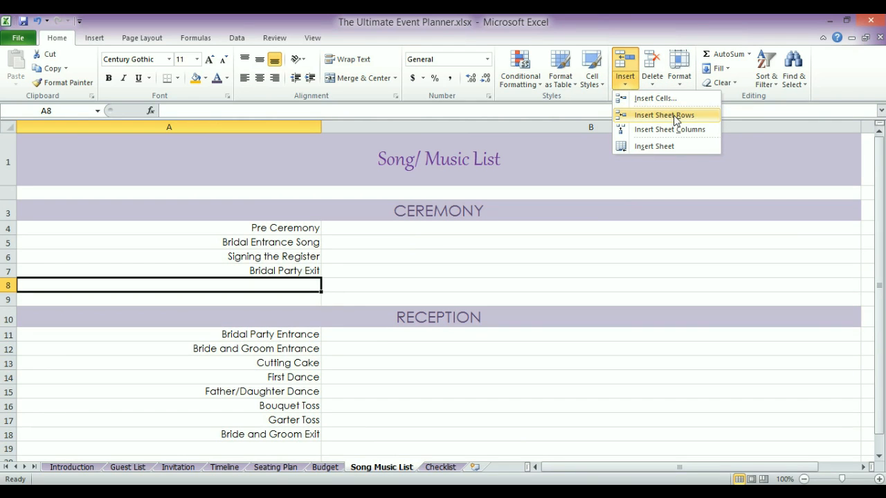
pyautogui.click(675, 118)
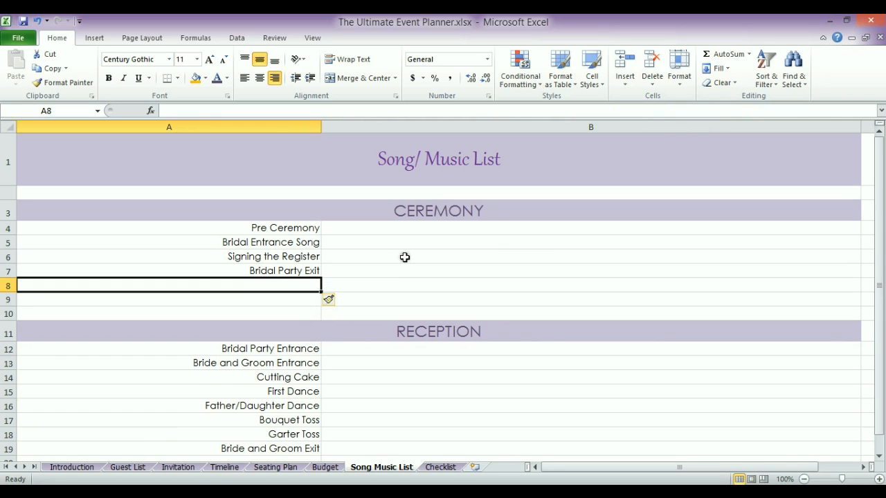
pyautogui.click(404, 256)
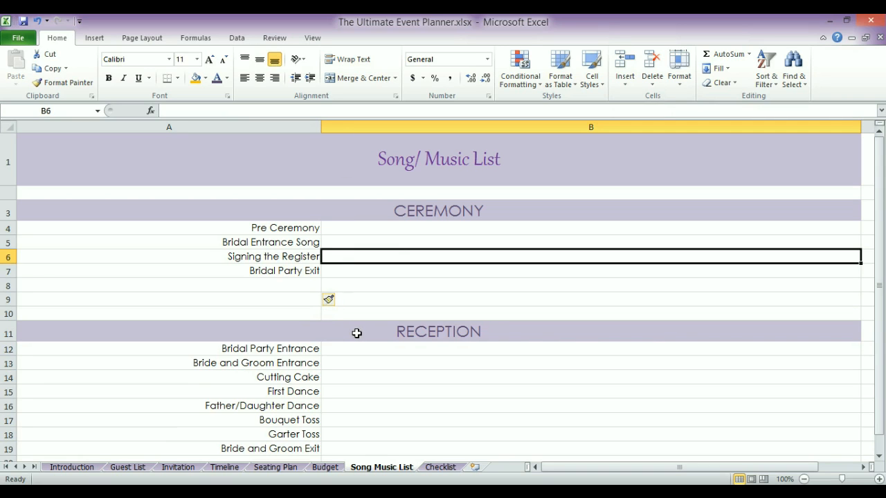
pyautogui.click(623, 86)
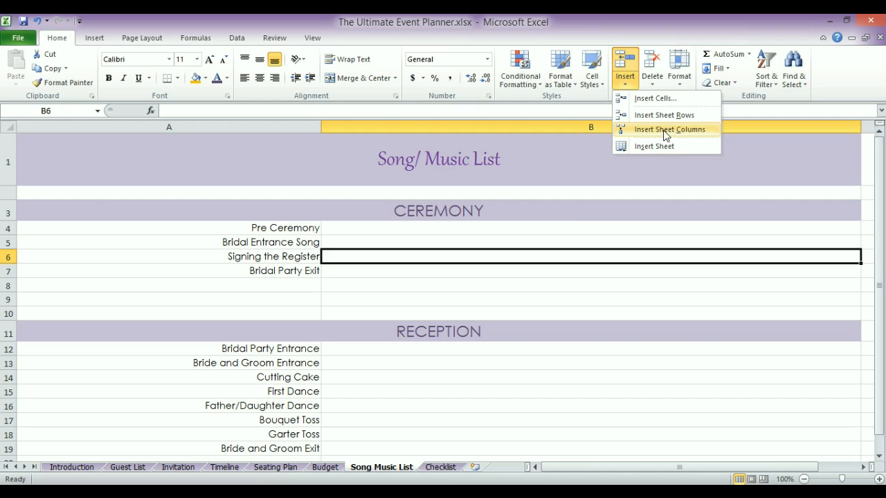
pyautogui.click(665, 131)
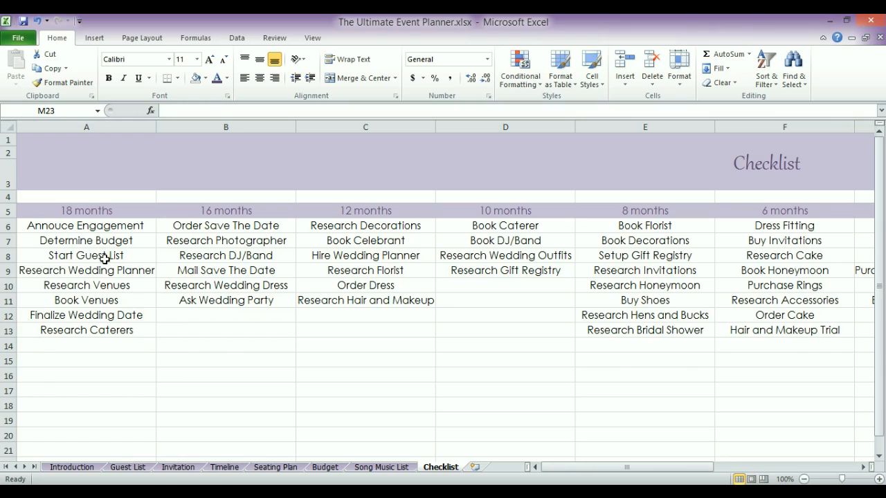
pyautogui.click(104, 258)
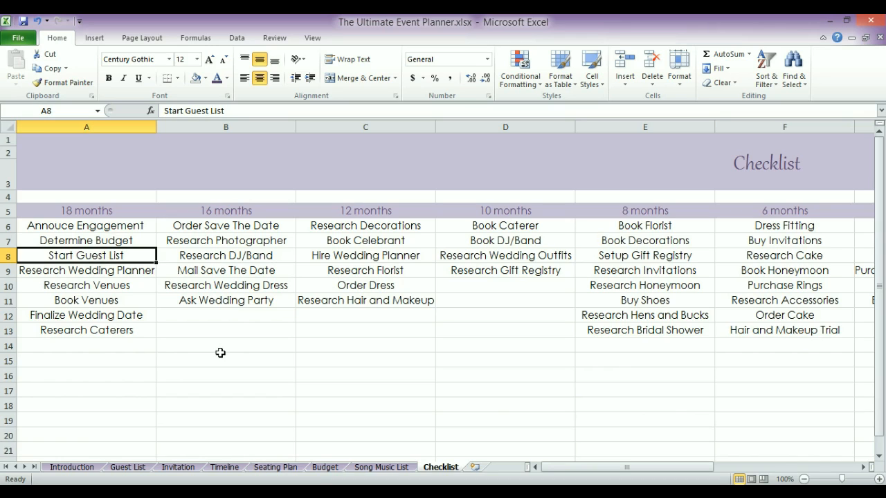
pyautogui.click(119, 288)
pyautogui.click(119, 301)
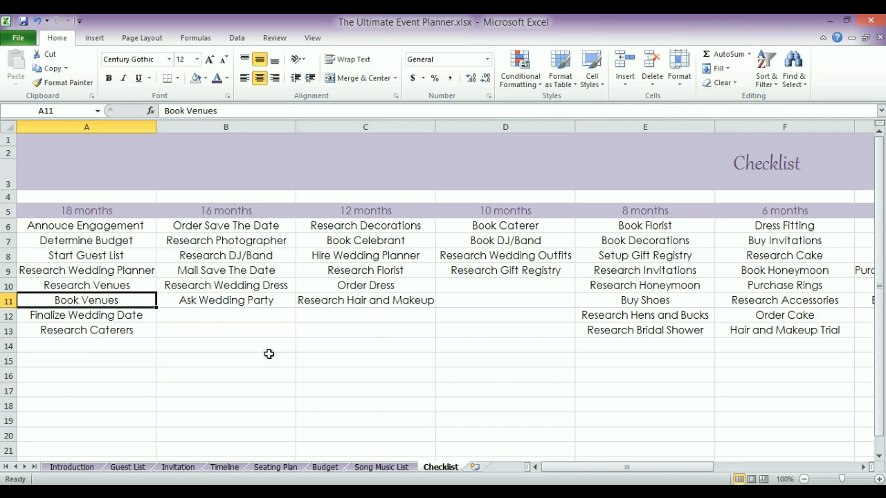
pyautogui.click(104, 270)
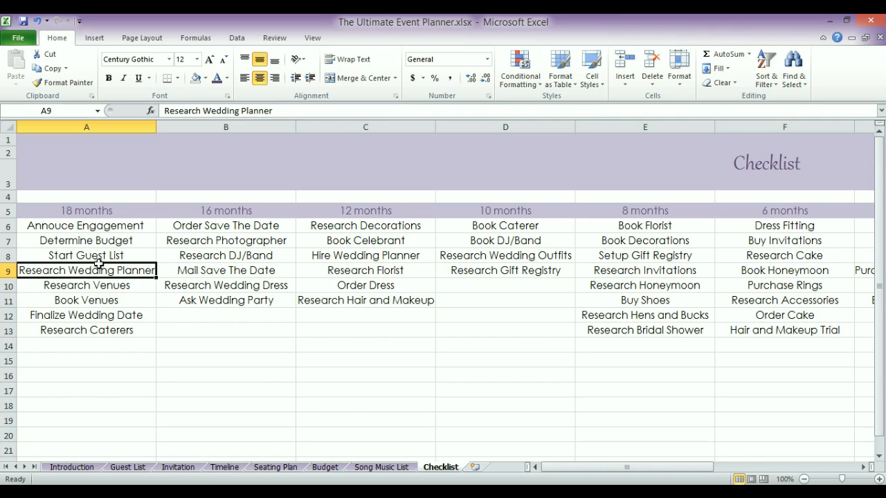
pyautogui.moveTo(86, 228); pyautogui.dragTo(95, 330)
pyautogui.click(98, 329)
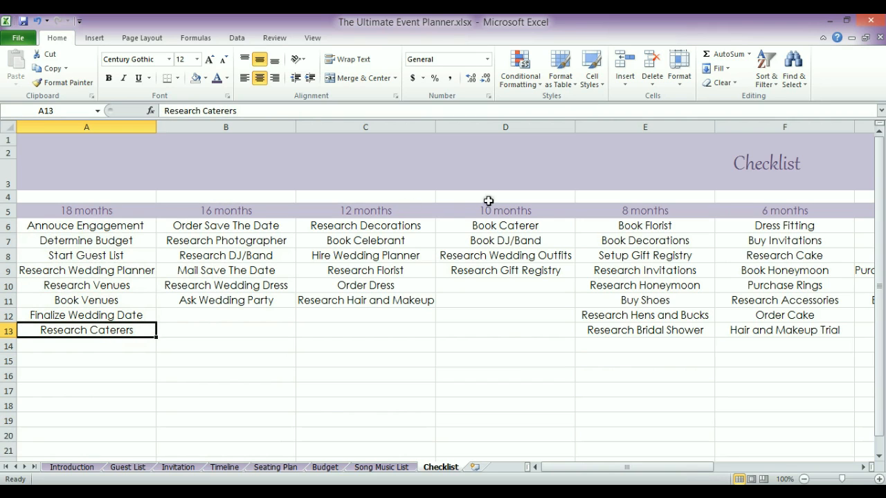
pyautogui.moveTo(574, 467); pyautogui.dragTo(694, 468)
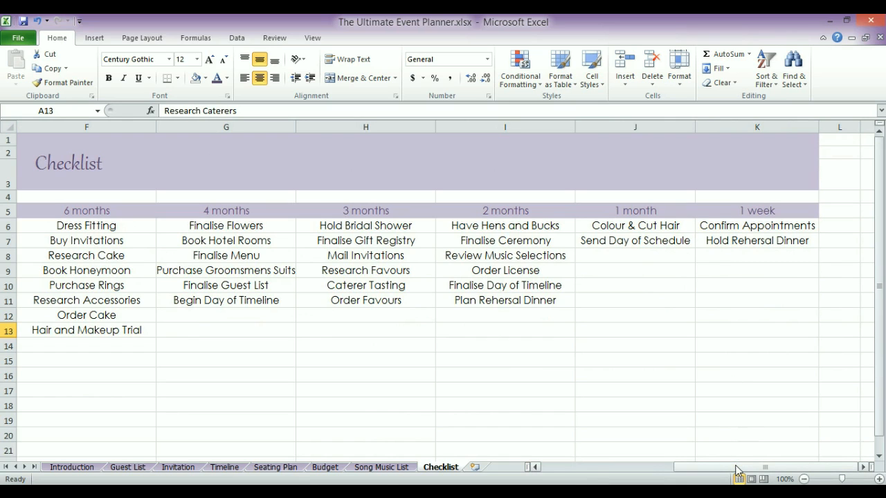
pyautogui.moveTo(737, 470); pyautogui.dragTo(717, 468)
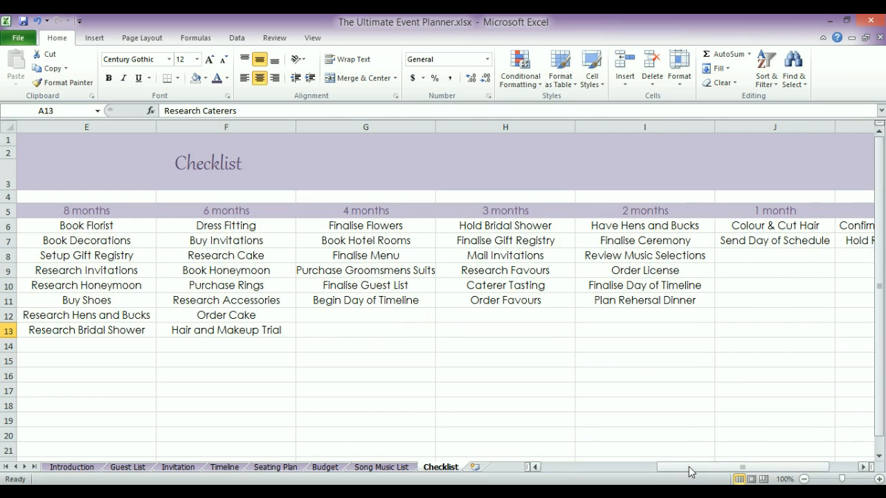
pyautogui.moveTo(689, 472); pyautogui.dragTo(548, 466)
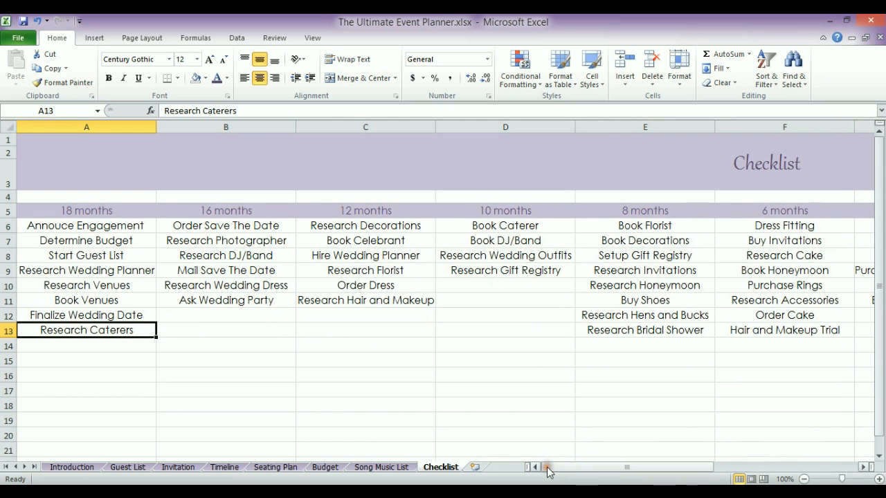
pyautogui.click(113, 272)
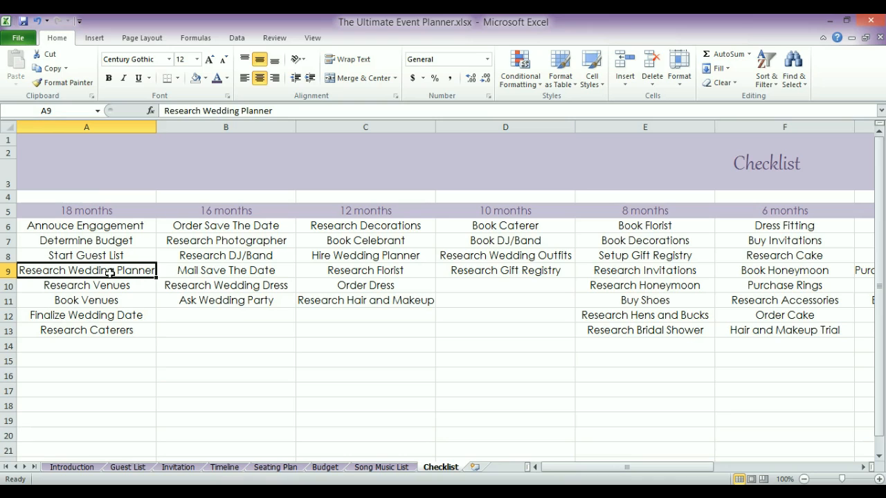
# Clear the Research Wedding Planner task and give Determine Budget a salmon fill
pyautogui.press('Delete')
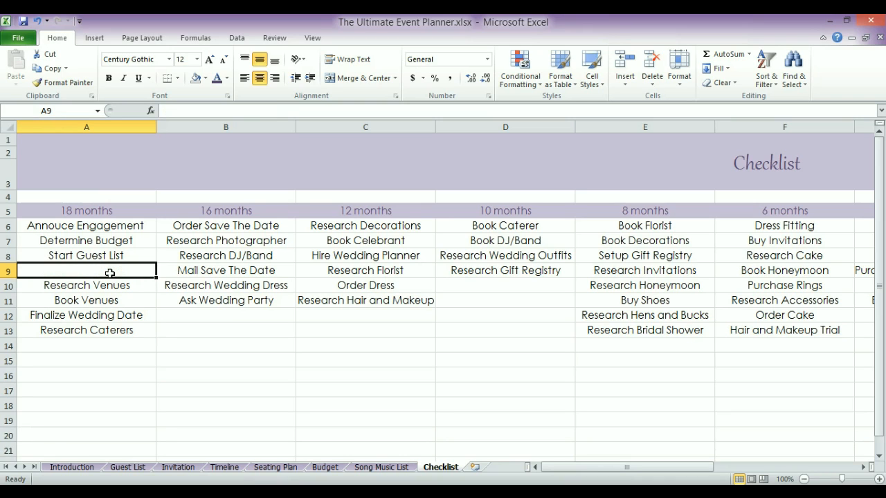
pyautogui.click(81, 243)
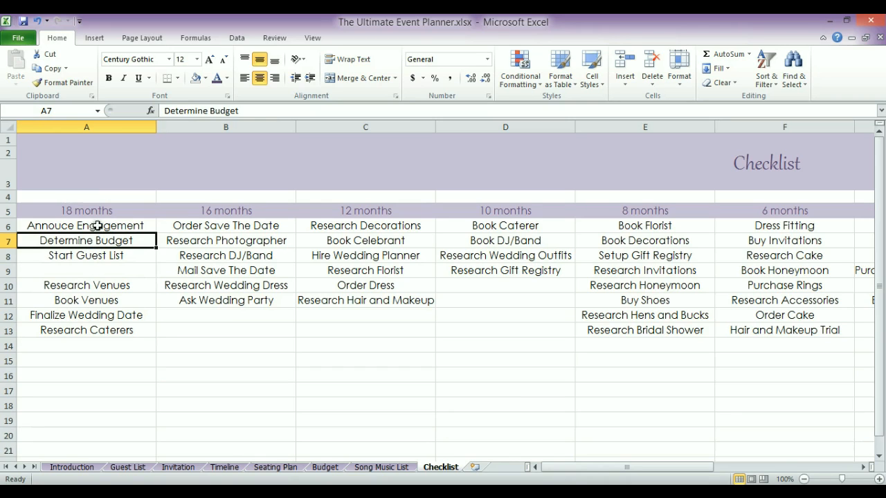
pyautogui.click(206, 78)
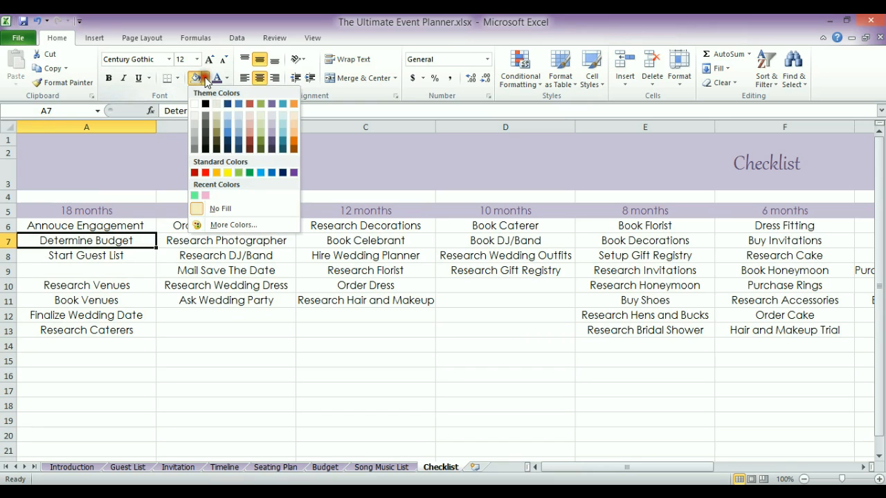
pyautogui.click(252, 133)
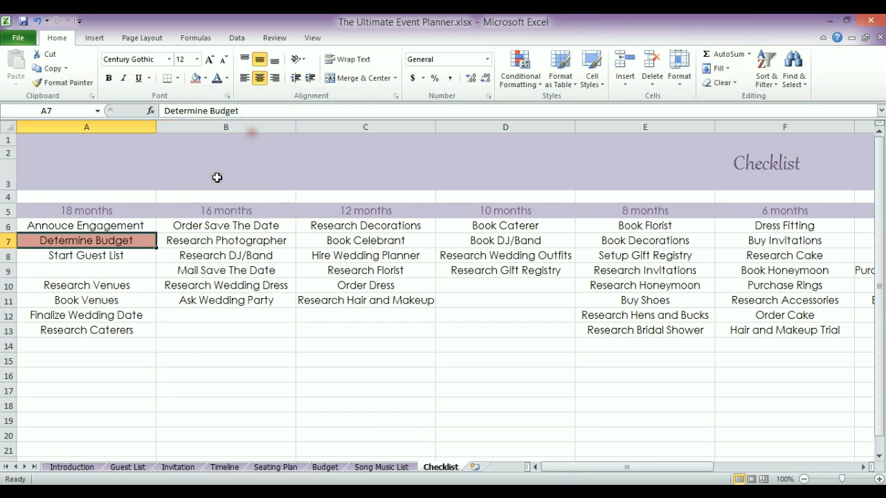
pyautogui.click(192, 345)
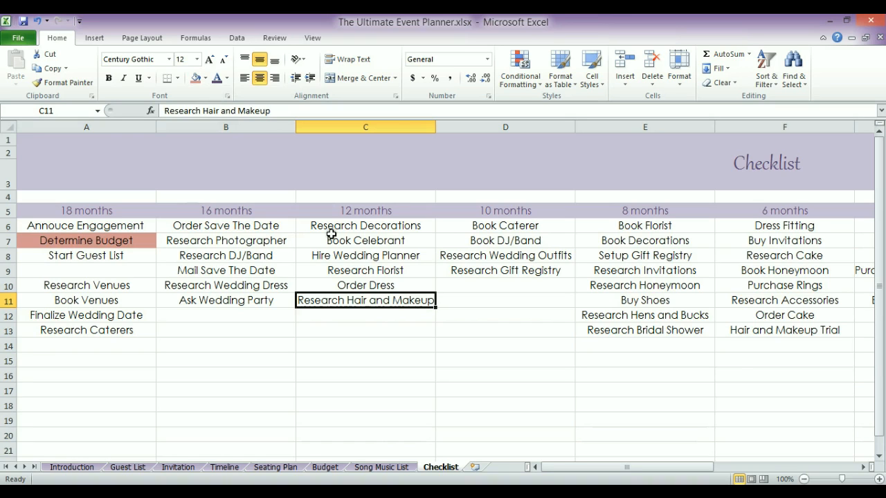
# Fill Research Hair and Makeup and Research Accessories with the same salmon colour
pyautogui.click(195, 79)
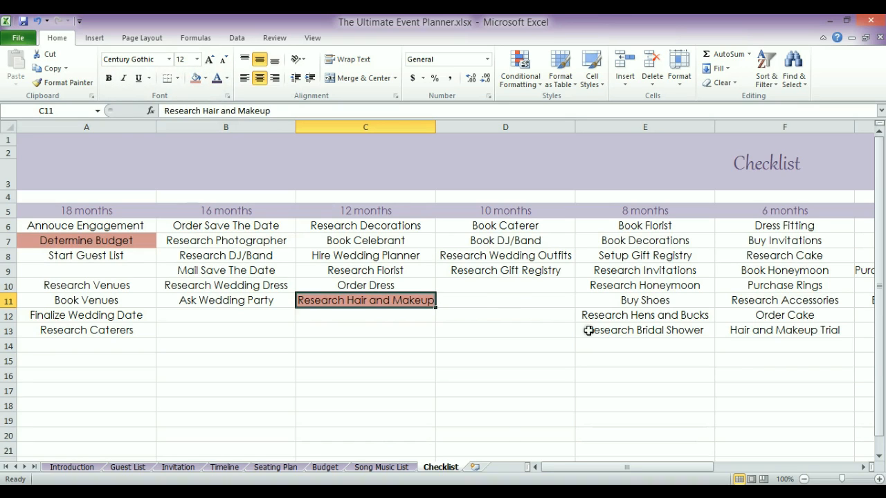
pyautogui.click(774, 302)
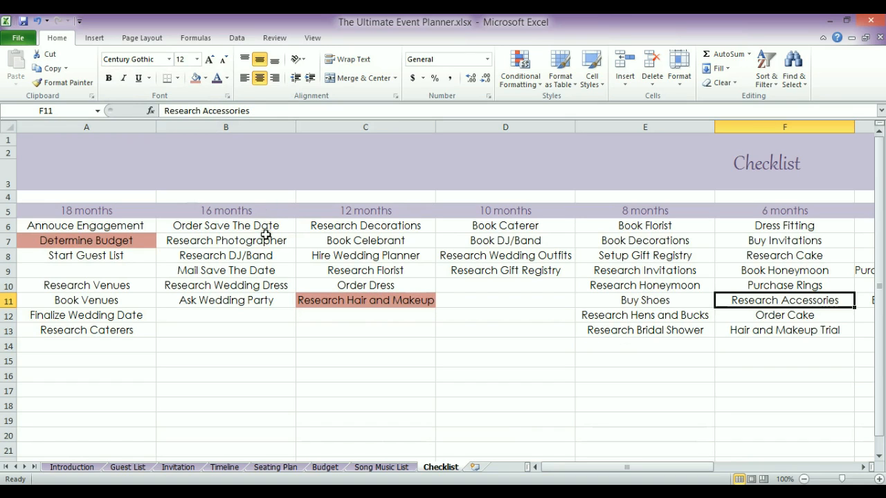
pyautogui.click(194, 81)
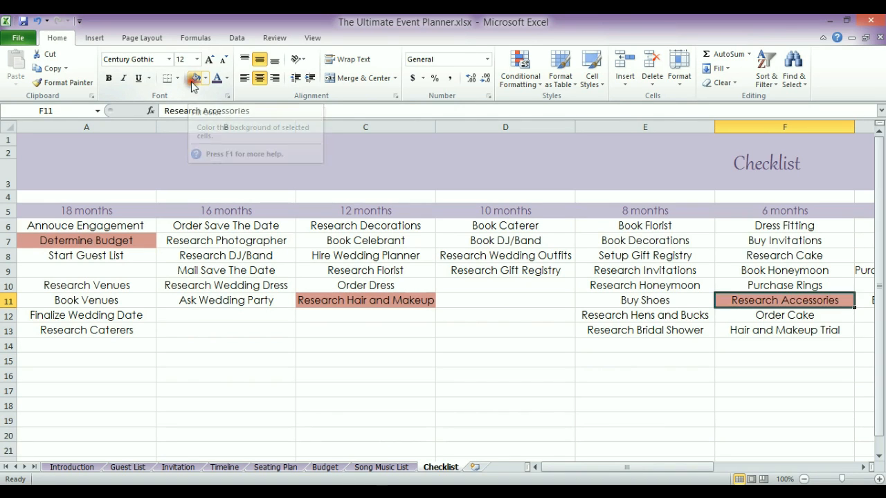
pyautogui.click(519, 325)
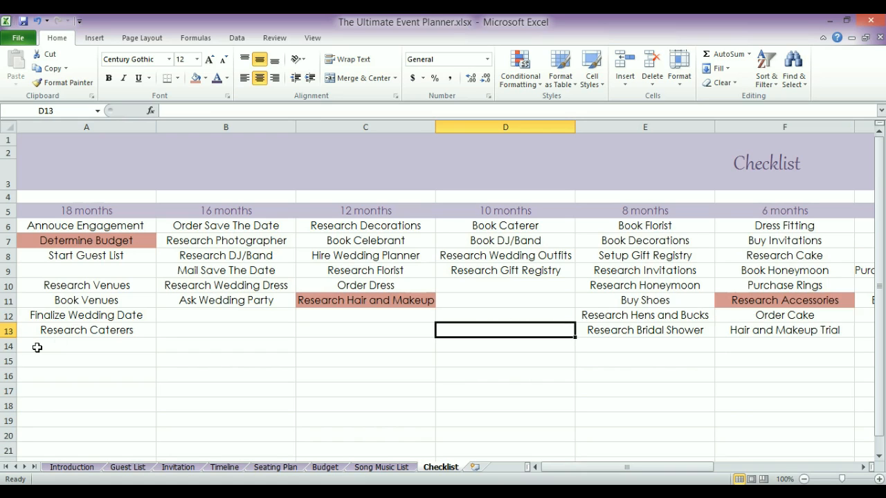
pyautogui.moveTo(550, 468); pyautogui.dragTo(686, 469)
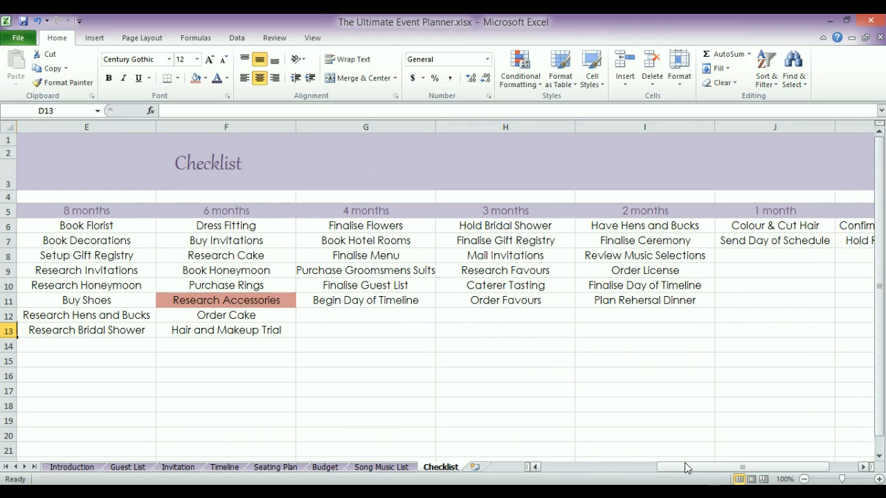
pyautogui.moveTo(686, 468); pyautogui.dragTo(533, 469)
pyautogui.click(250, 318)
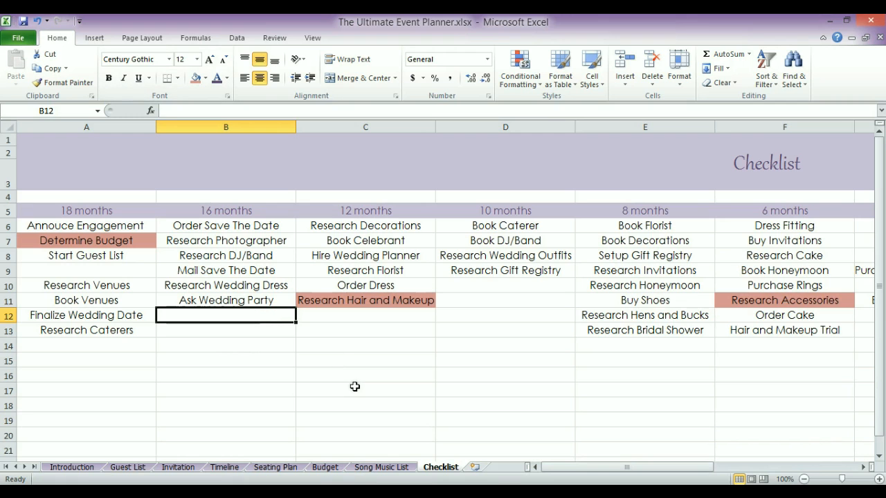
pyautogui.moveTo(565, 468); pyautogui.dragTo(538, 459)
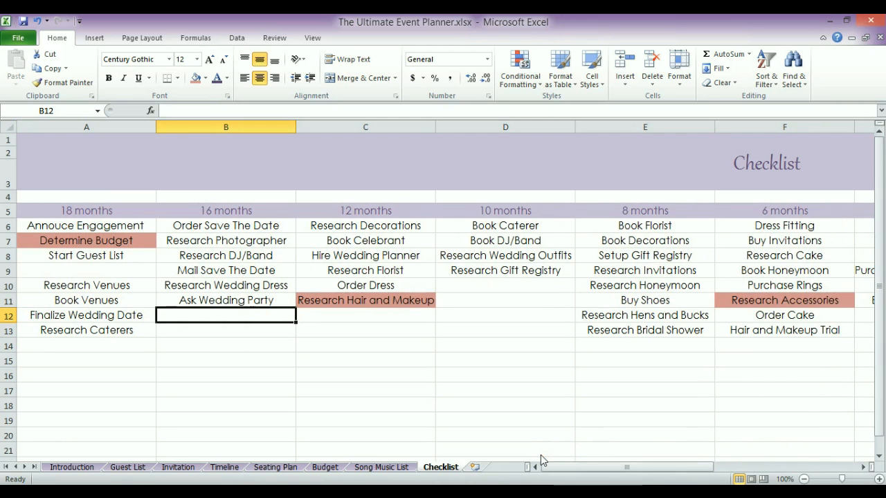